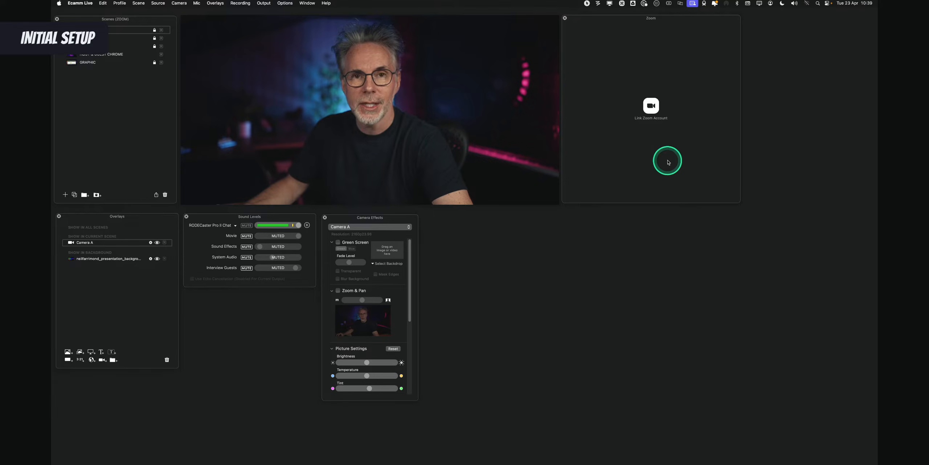
Link the Zoom account to Ecamm Live by allowing the zoom.us sign-in and dismissing the confirmation.
left_click(652, 110)
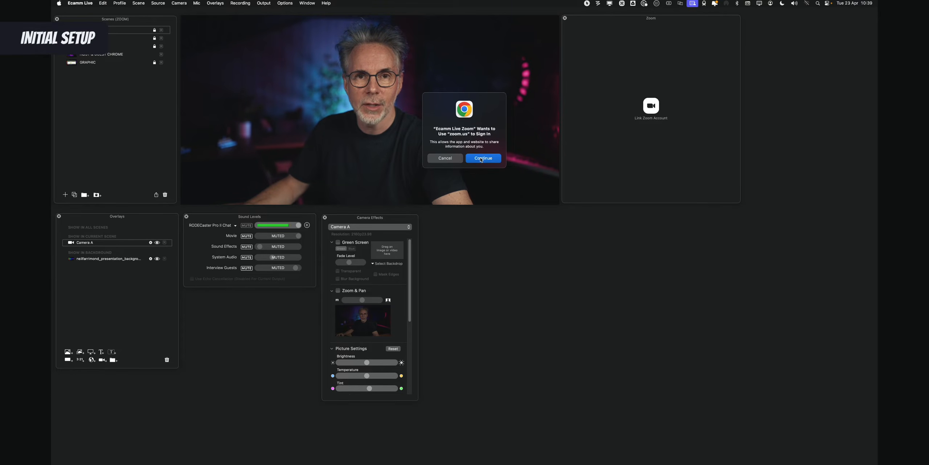
left_click(481, 159)
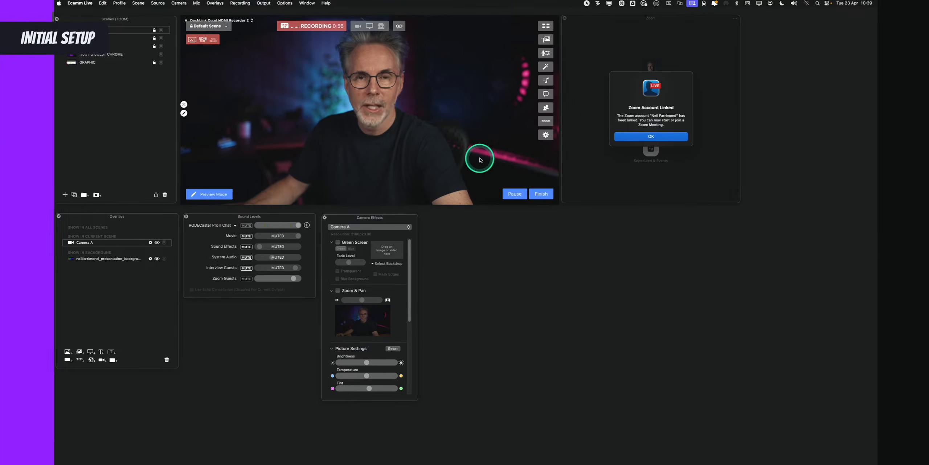
left_click(736, 150)
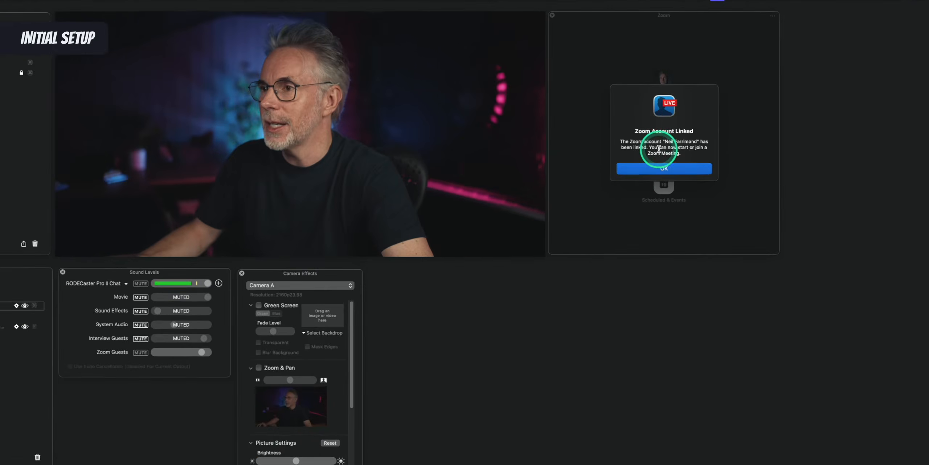
key("ctrl")
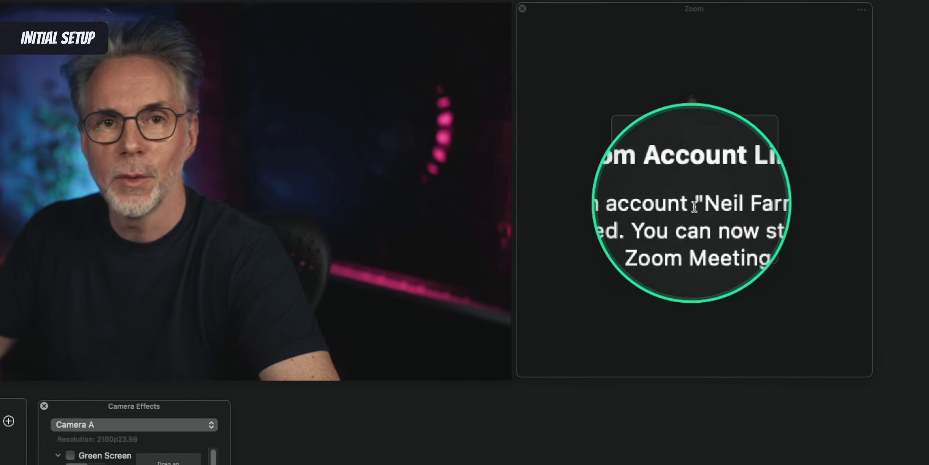
left_click(697, 248)
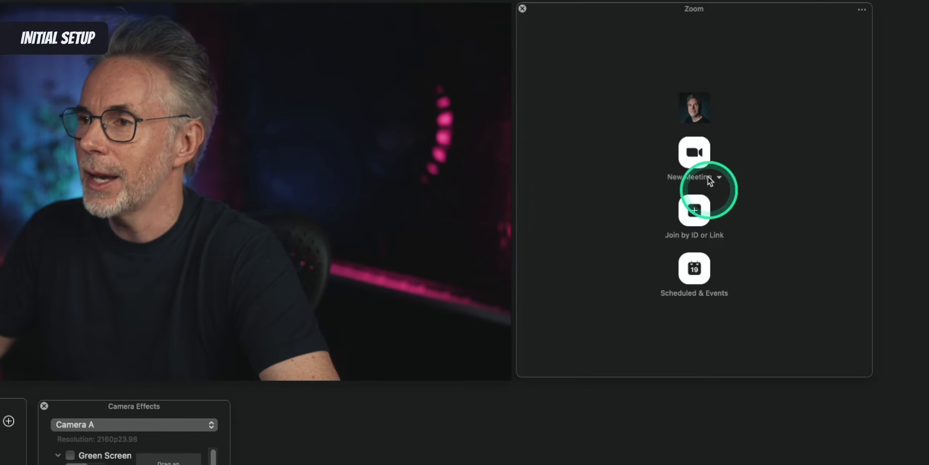
key("ctrl")
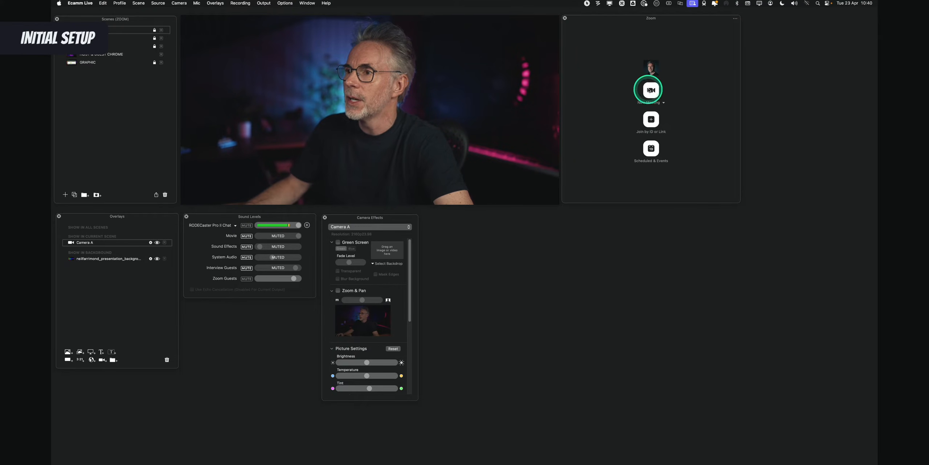
left_click(652, 71)
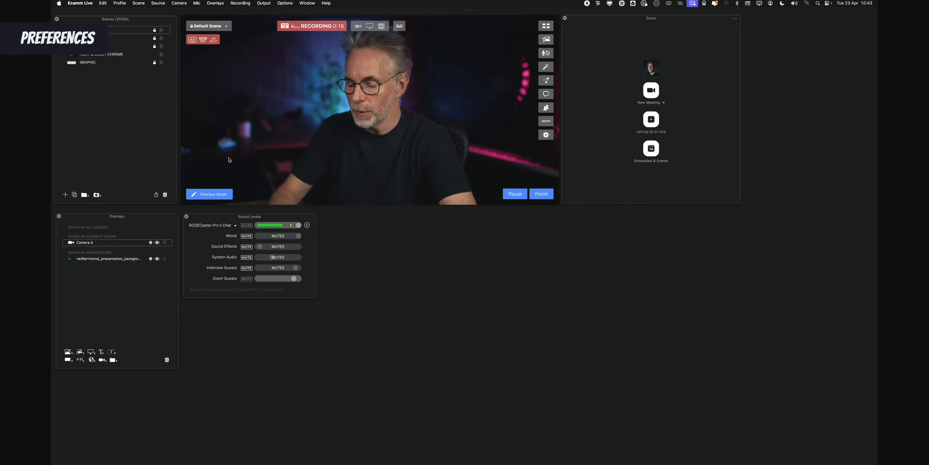
Open the Zoom preferences and review the choices for auto-admitting participants and auto-adding them as Ecamm camera sources.
key("super+comma")
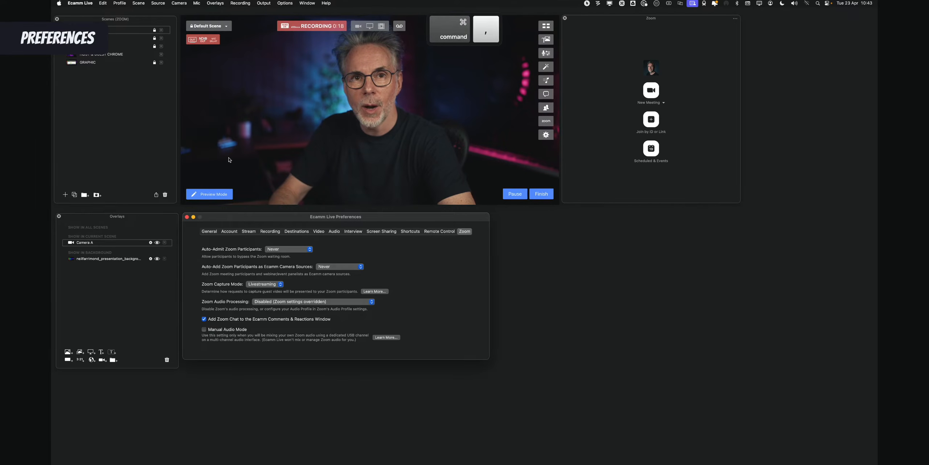
left_click(238, 171)
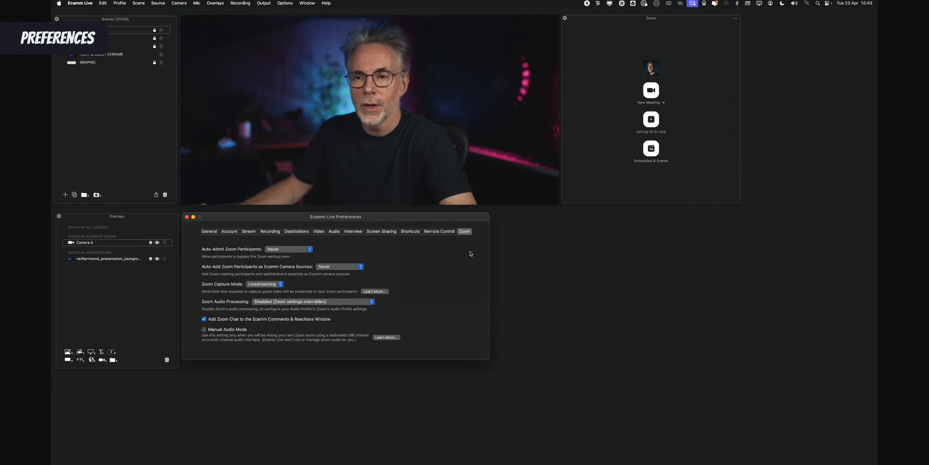
key("ctrl")
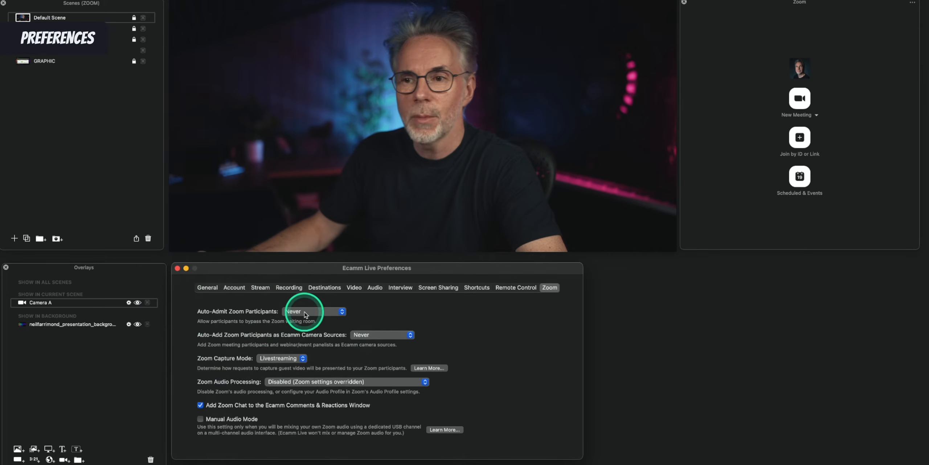
left_click(325, 315)
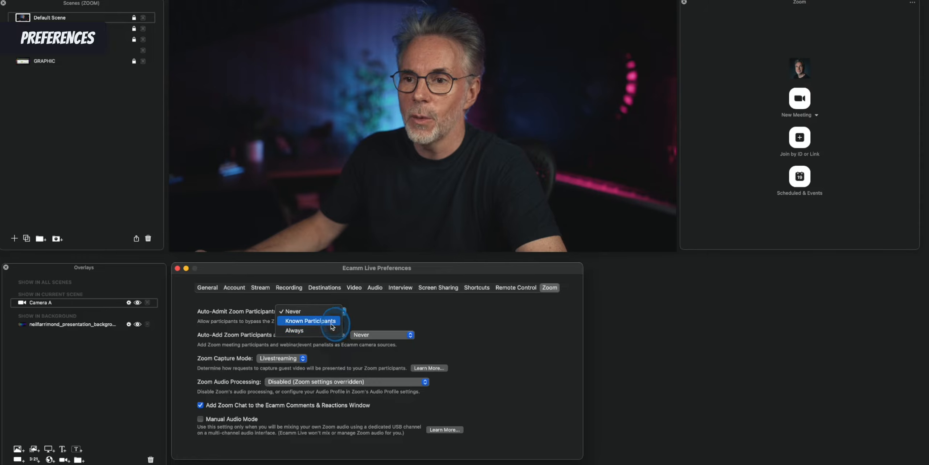
left_click(419, 307)
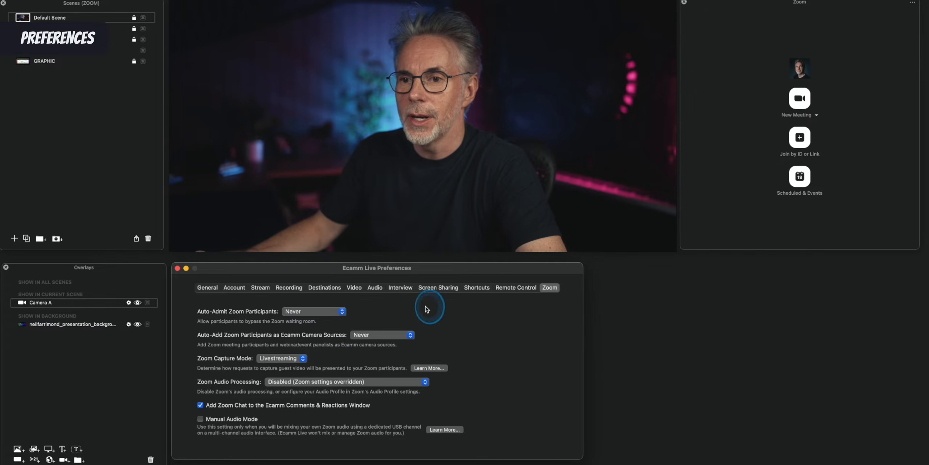
key("ctrl")
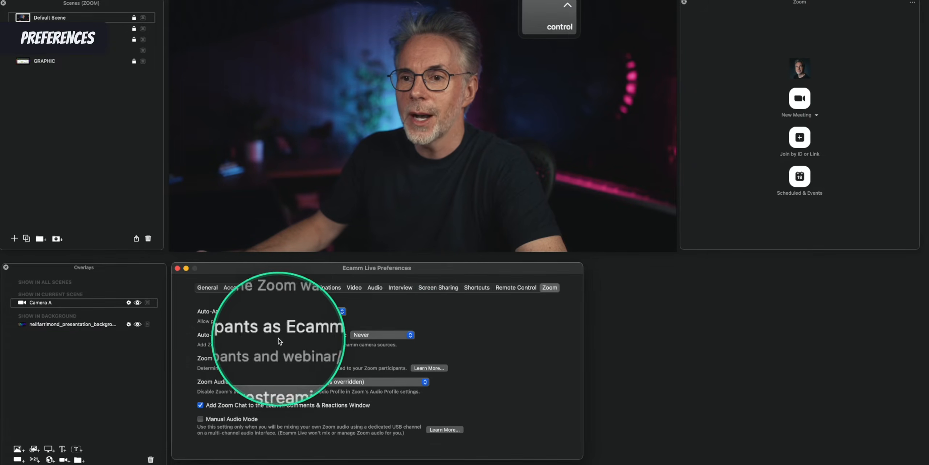
left_click(374, 336)
left_click(406, 322)
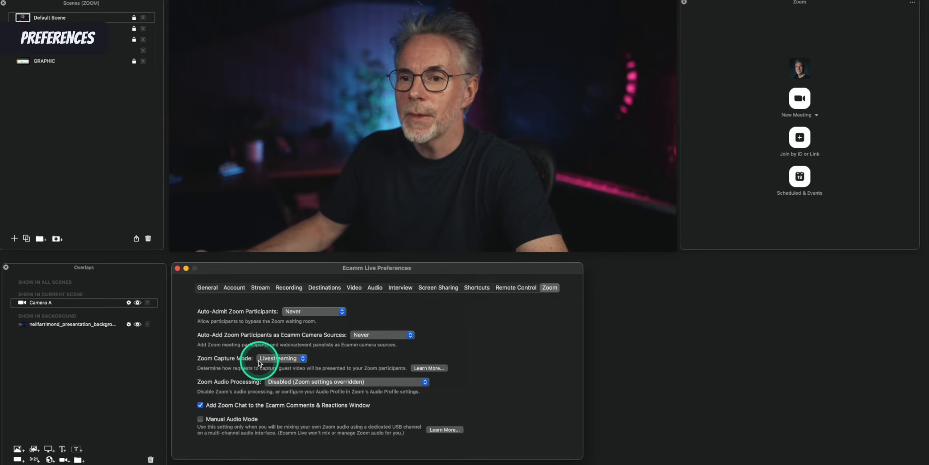
Review the Zoom Capture Mode choices and set the mode to Recording.
key("ctrl")
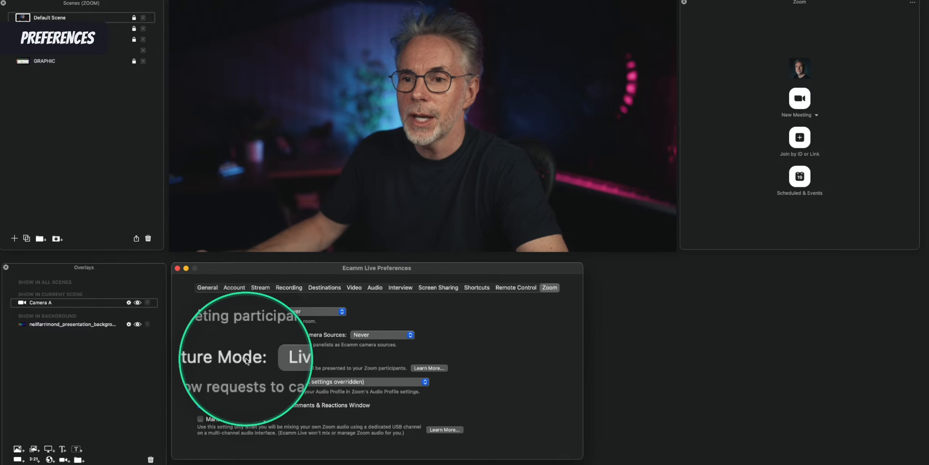
left_click(292, 358)
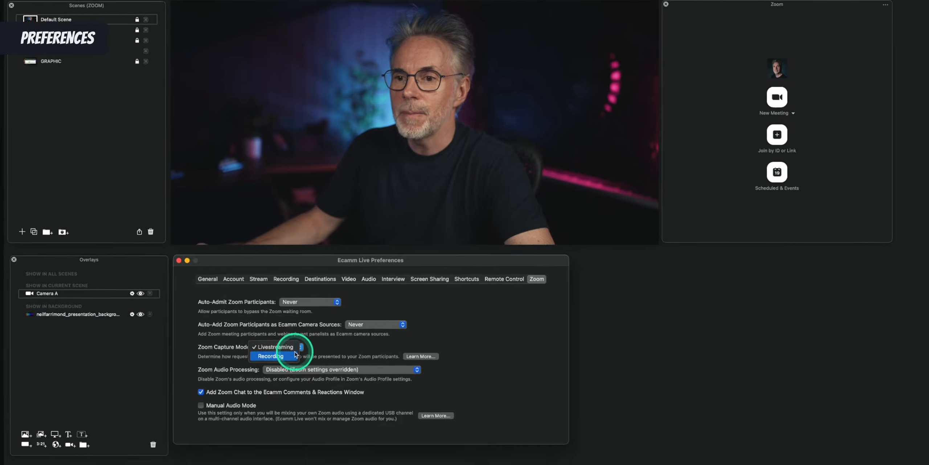
left_click(290, 347)
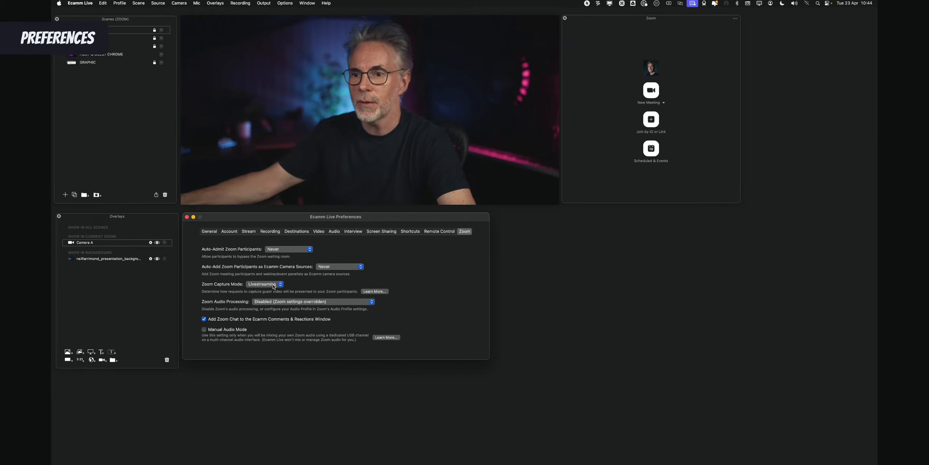
key("ctrl")
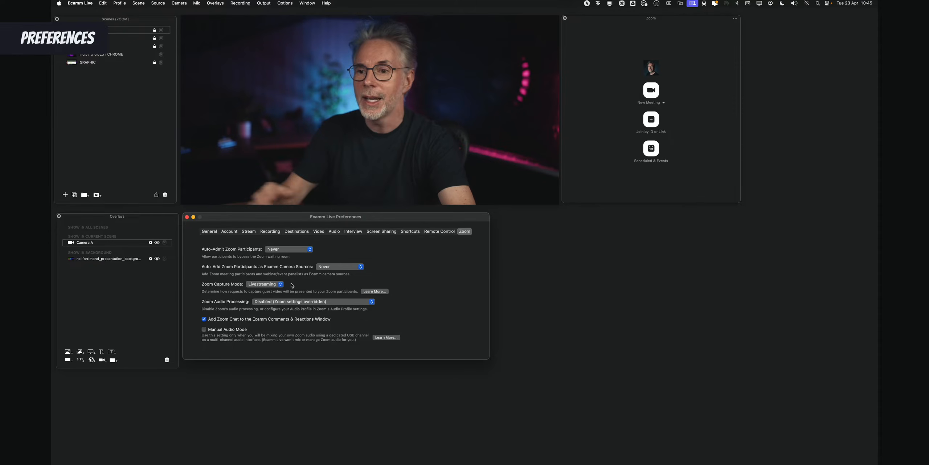
key("ctrl")
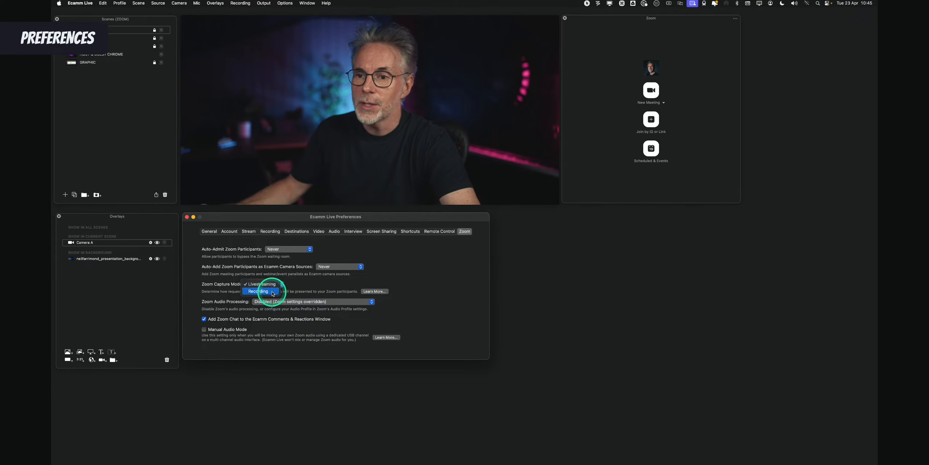
left_click(257, 294)
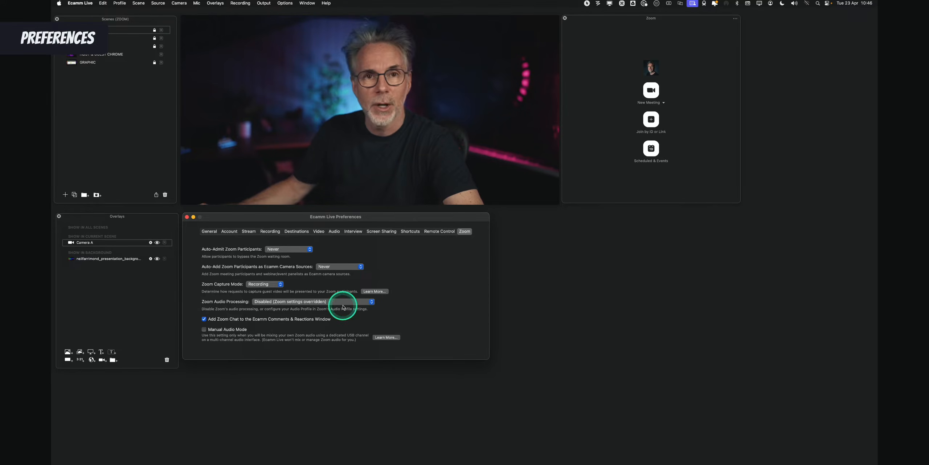
Switch Zoom Audio Processing to Enabled (Configure your Audio Profile in Zoom's settings) and back to Disabled (Zoom settings overridden).
left_click(370, 304)
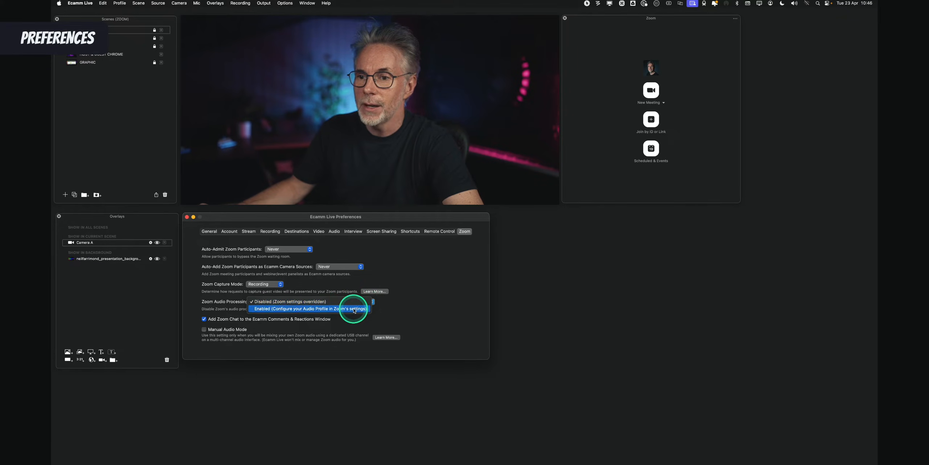
left_click(346, 310)
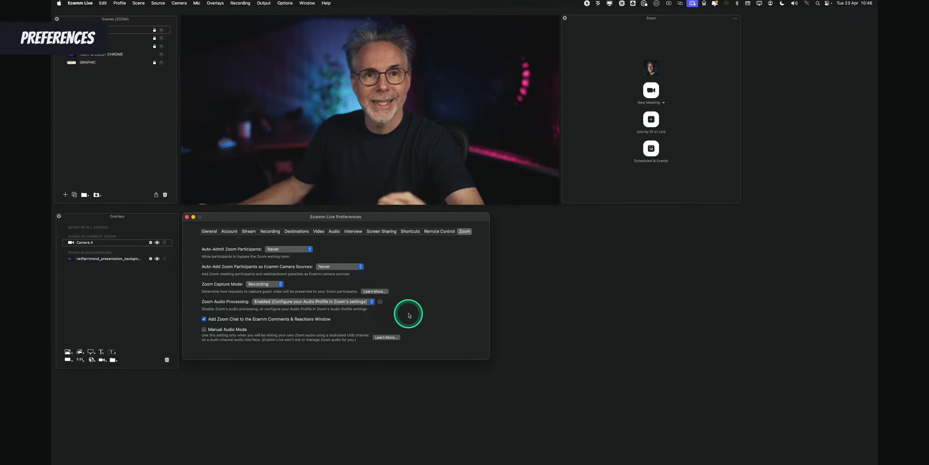
left_click(372, 302)
left_click(357, 295)
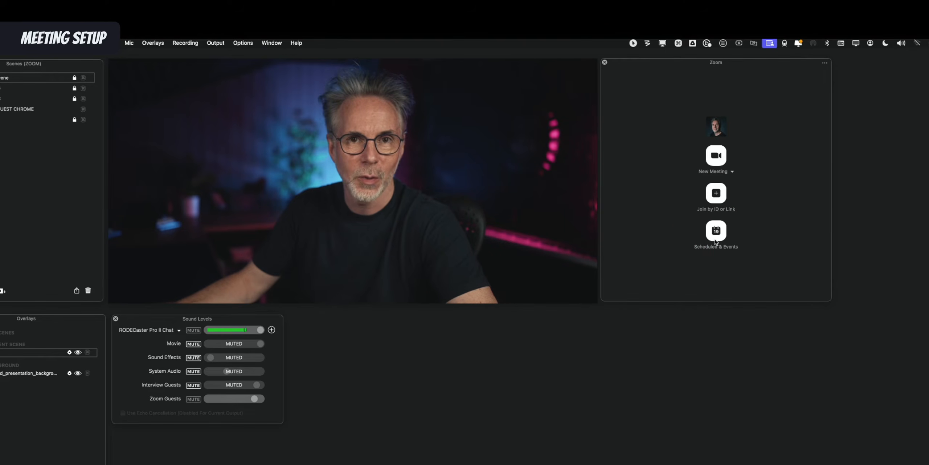
Check the personal meeting ID option for new meetings, start a new Zoom meeting and slightly reposition its window.
left_click(733, 173)
mouse_move(773, 188)
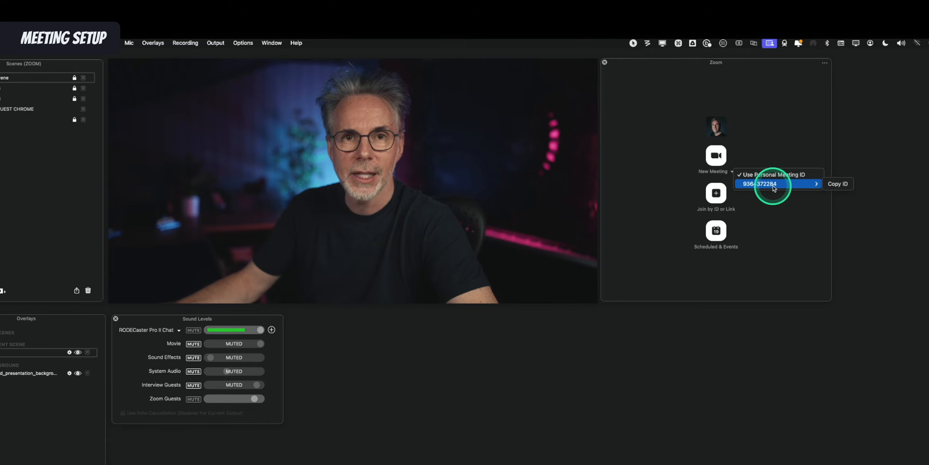
left_click(682, 154)
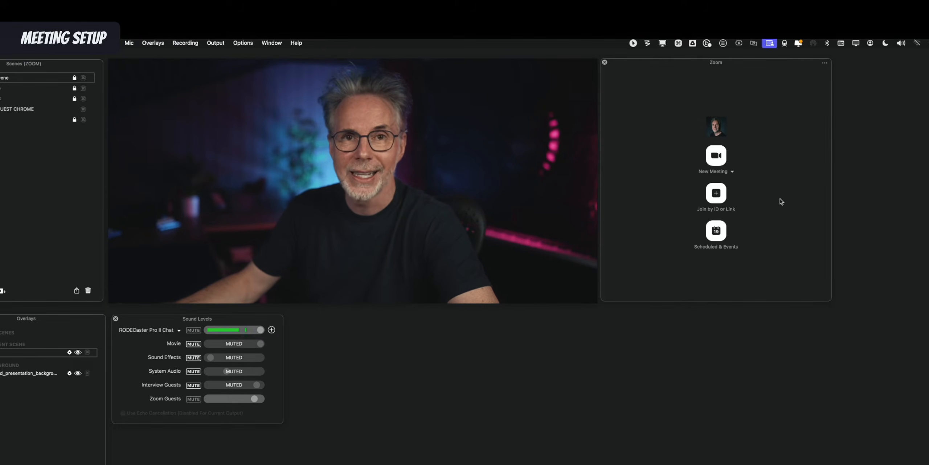
left_click(716, 155)
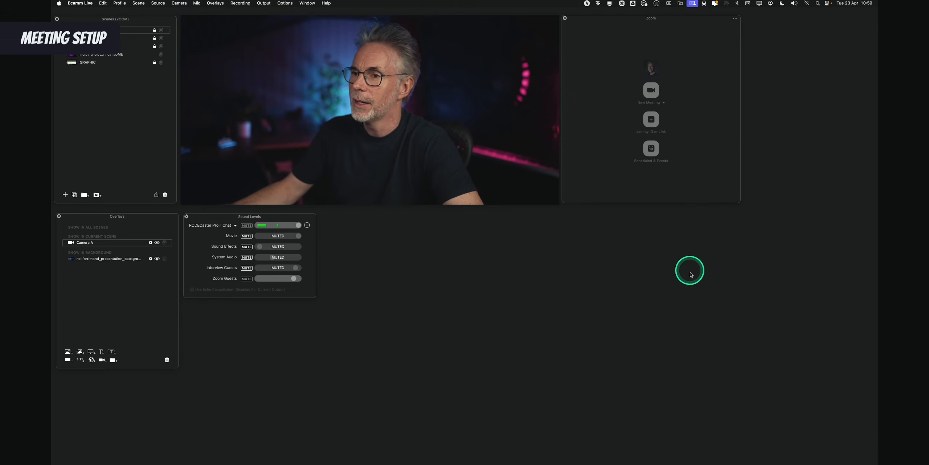
key("ctrl")
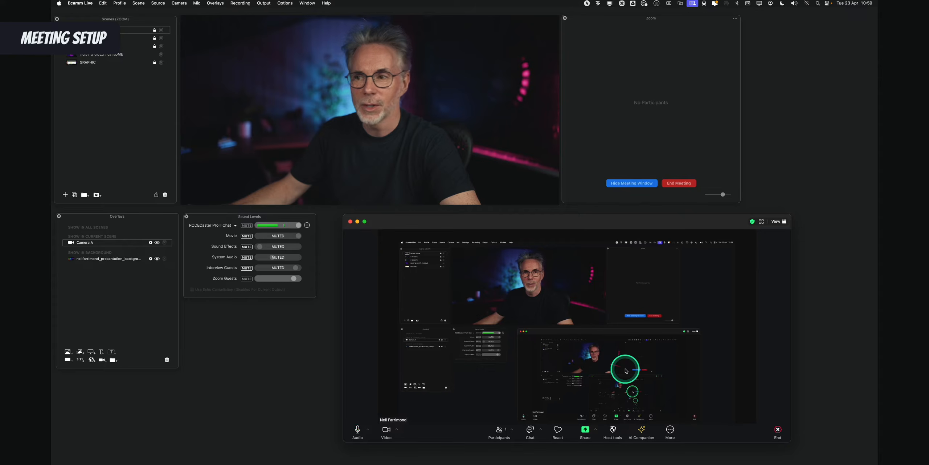
left_click_drag(563, 223, 560, 221)
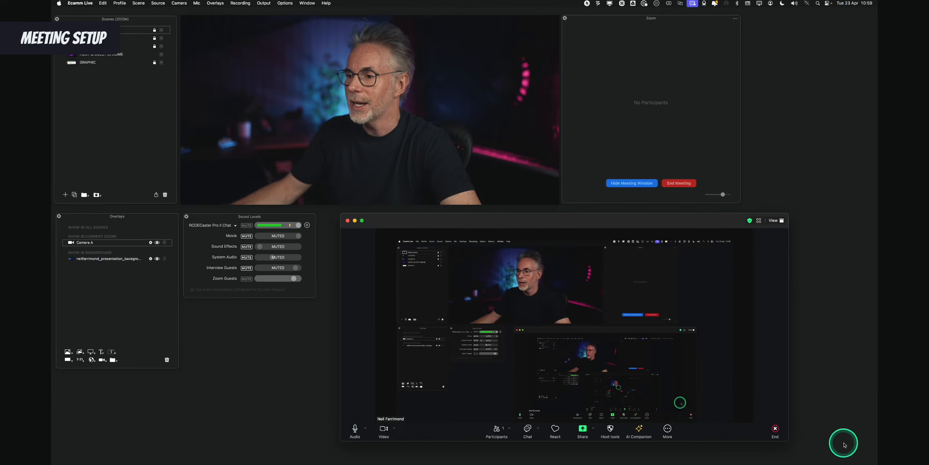
Examine which apps access content in the meeting, including Ecamm Live's access, and close the information.
key("ctrl")
left_click(759, 221)
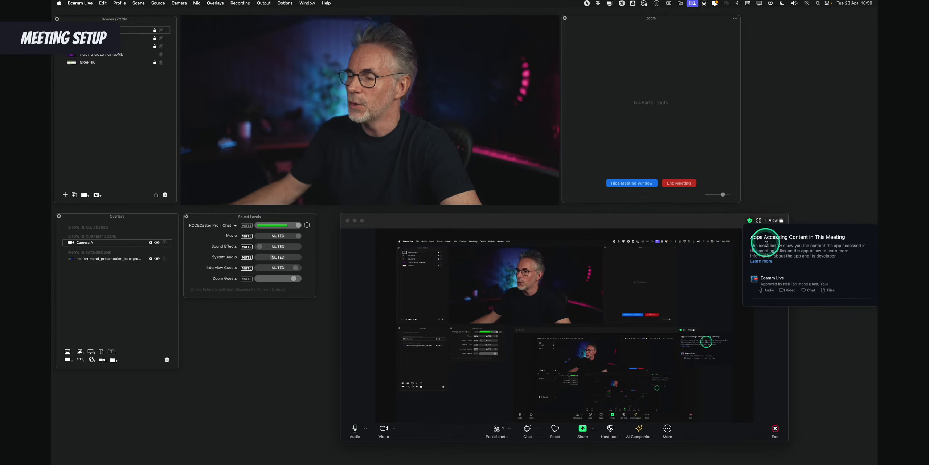
key("ctrl")
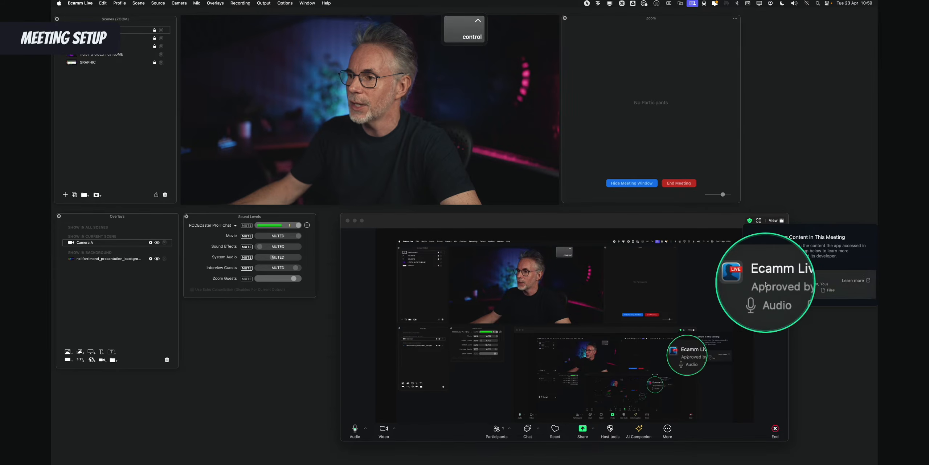
left_click(759, 221)
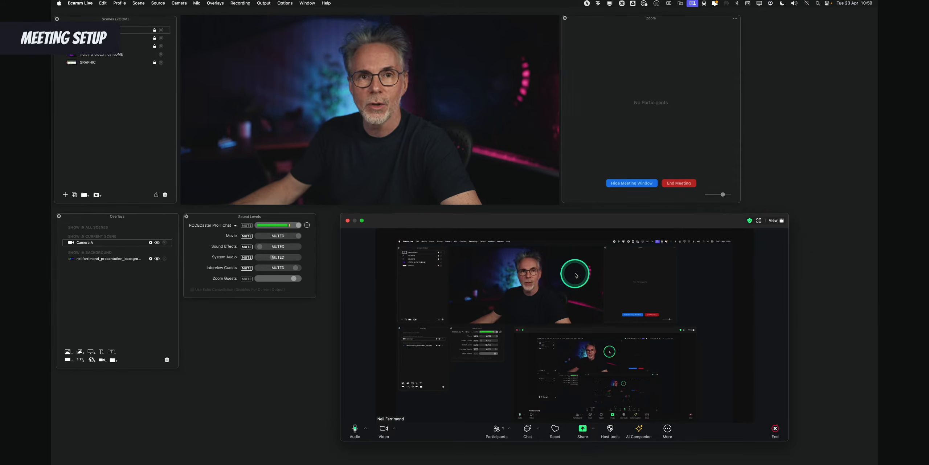
Check that the Zoom meeting's camera is set to Ecamm Live Virtual Cam and close the camera choices.
mouse_move(541, 197)
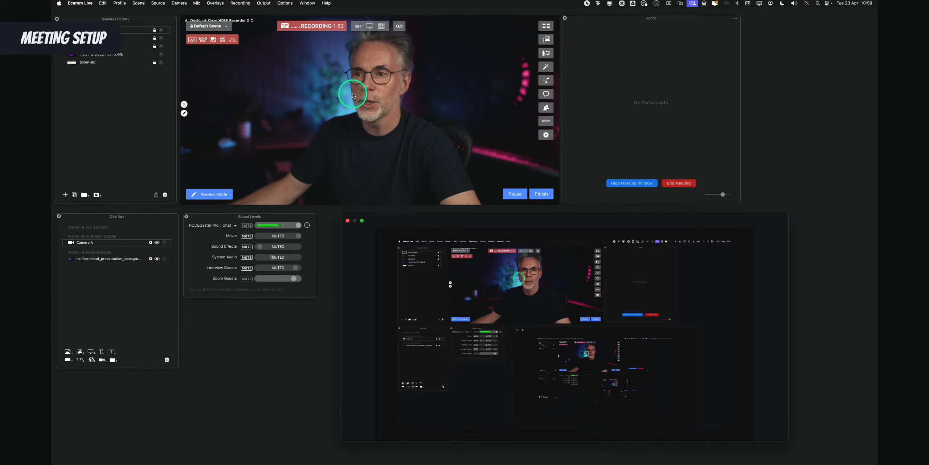
mouse_move(486, 319)
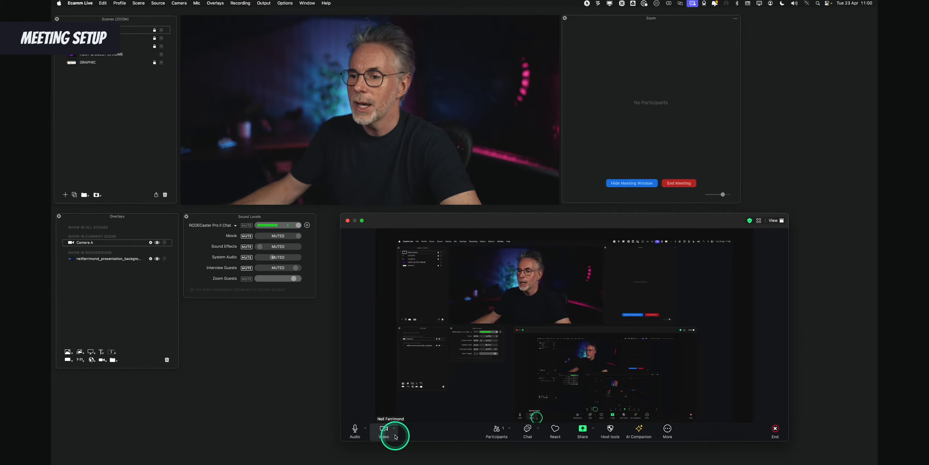
key("ctrl")
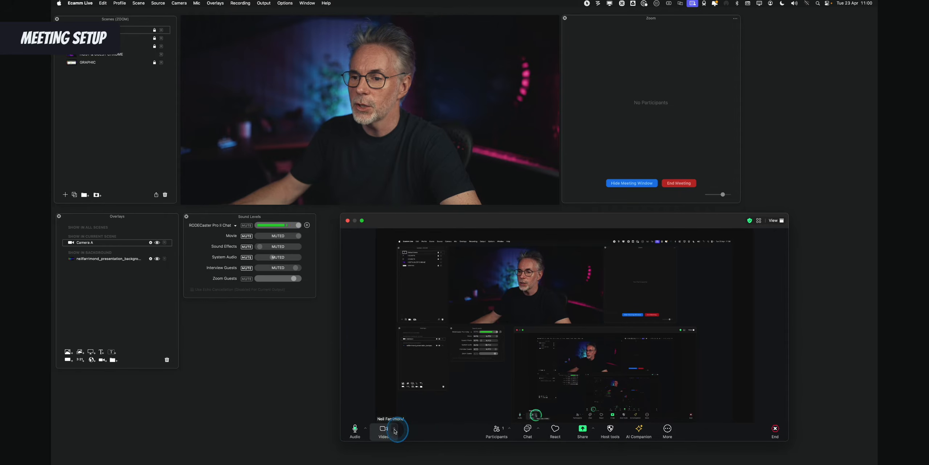
left_click(395, 432)
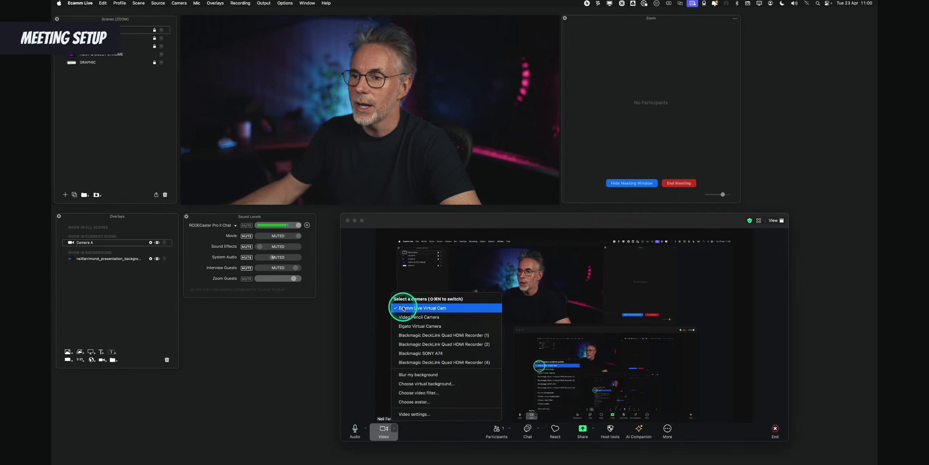
key("ctrl")
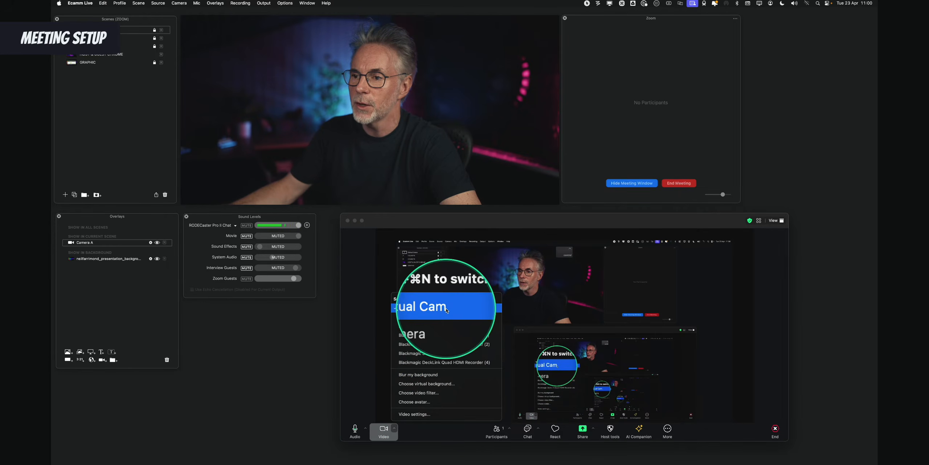
left_click(370, 316)
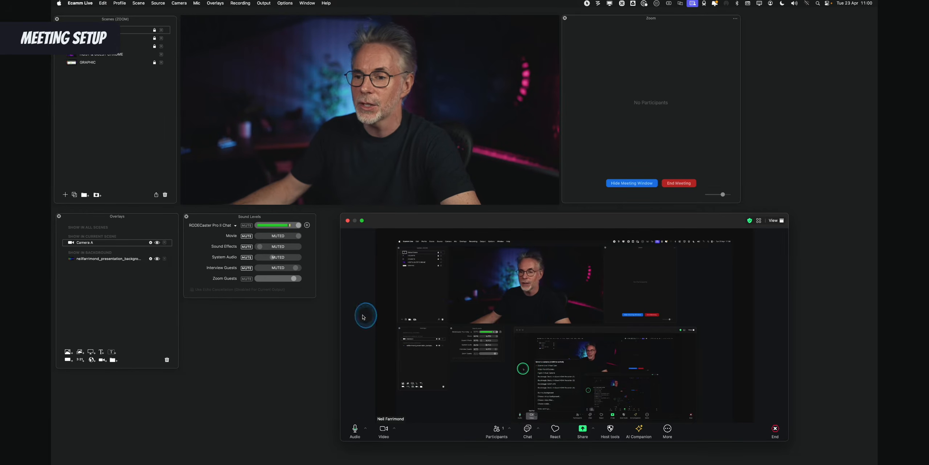
Review the meeting's microphone and speaker choices without changing them, and slightly reposition the Zoom participants panel.
left_click(365, 431)
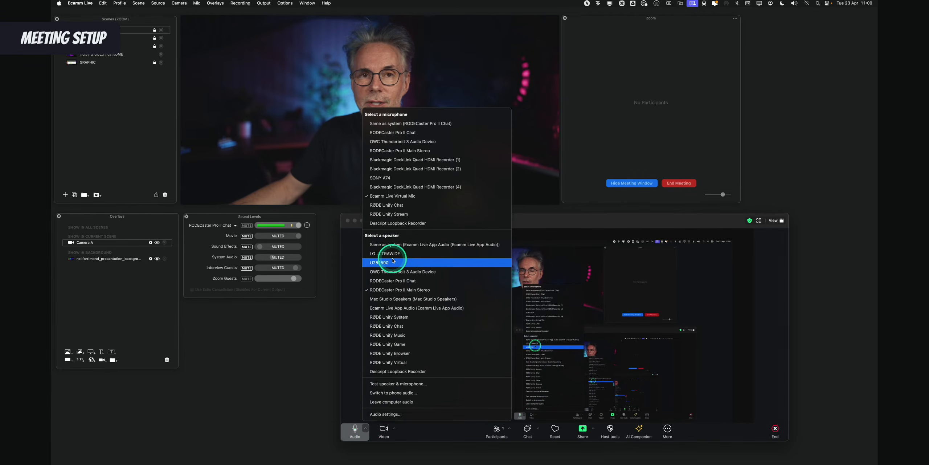
key("ctrl")
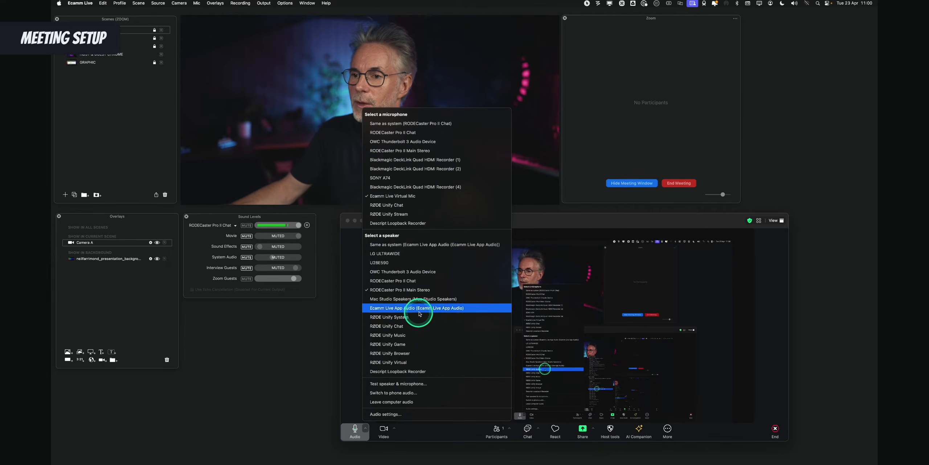
key("ctrl")
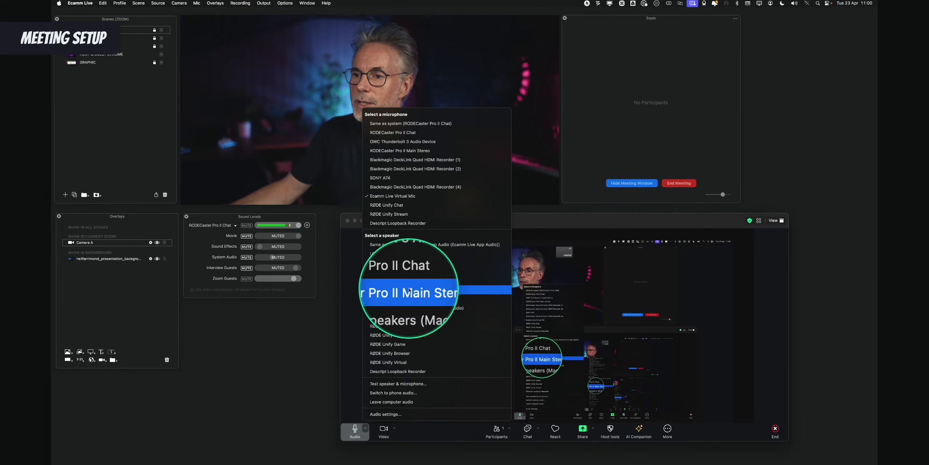
left_click(354, 286)
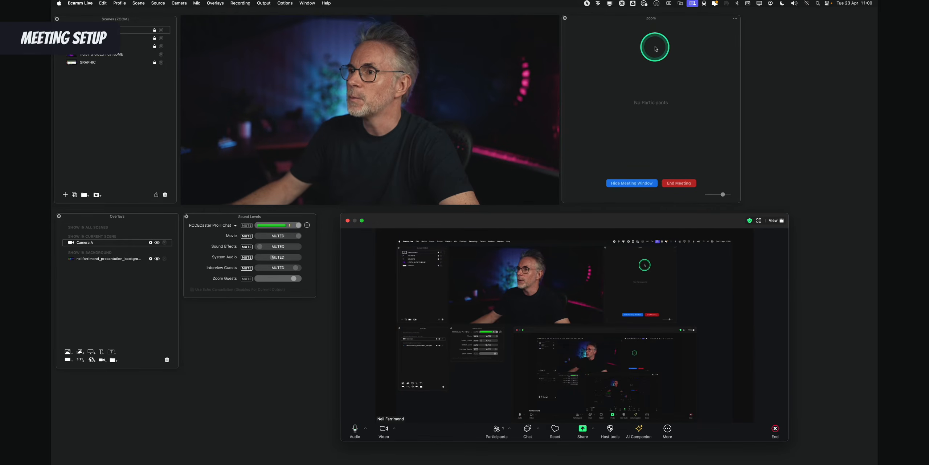
left_click_drag(657, 49, 658, 42)
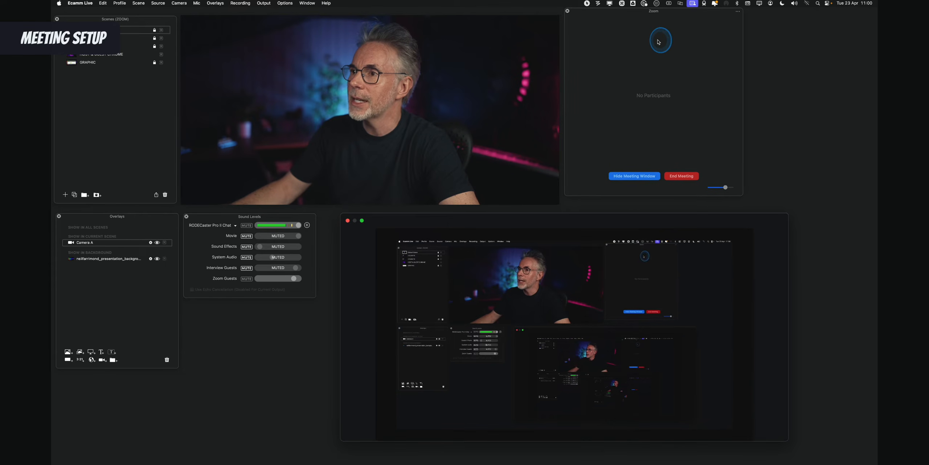
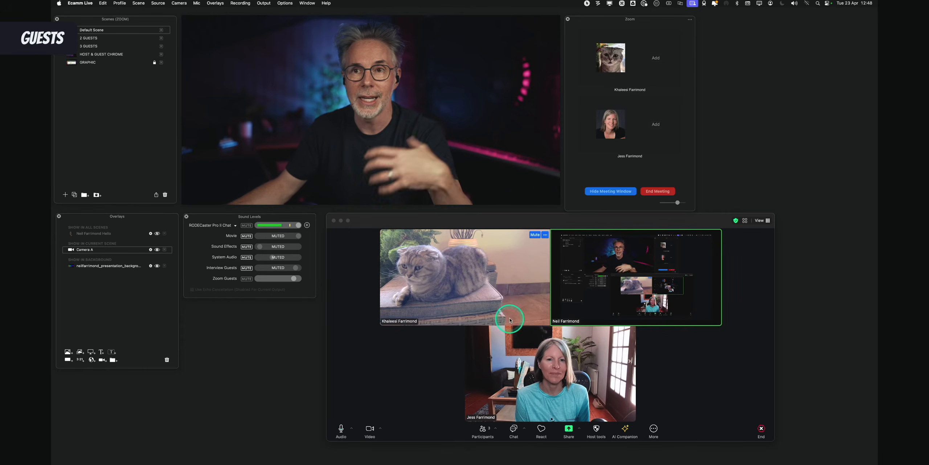
Look through the guest overlay's video source choices in the 2 GUESTS scene and return to the Default Scene.
left_click(256, 56)
left_click(133, 30)
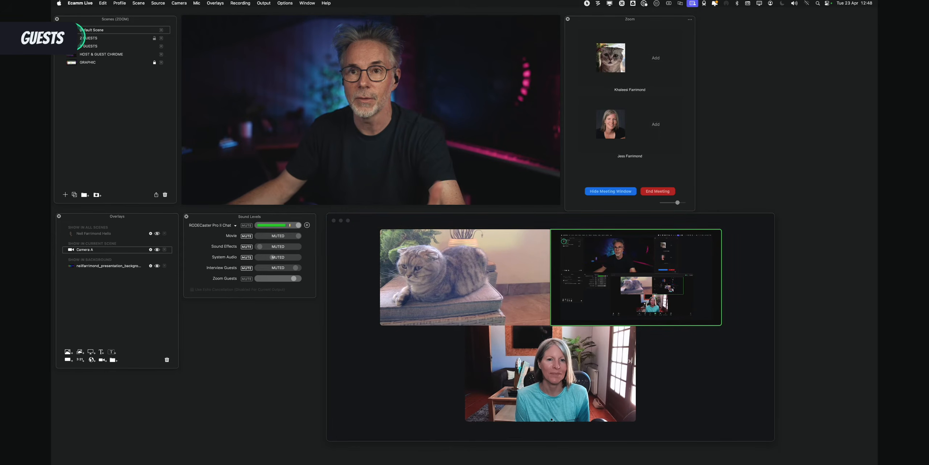
left_click(81, 38)
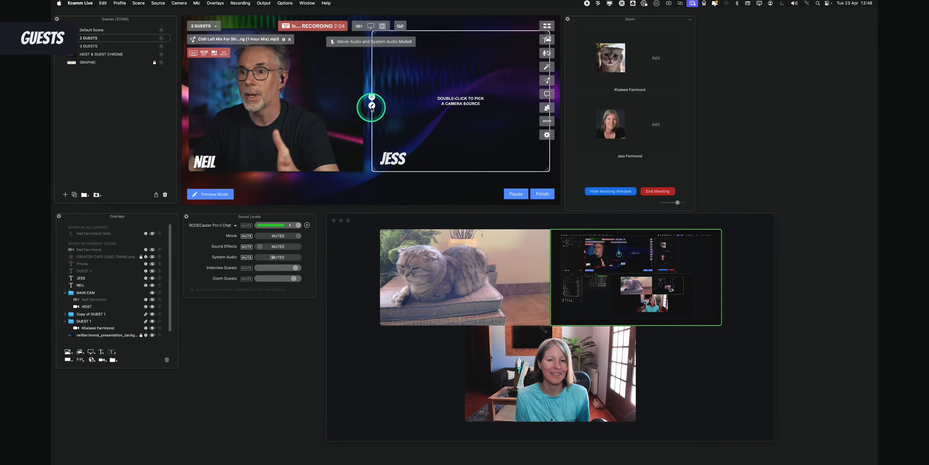
left_click(372, 106)
left_click(319, 39)
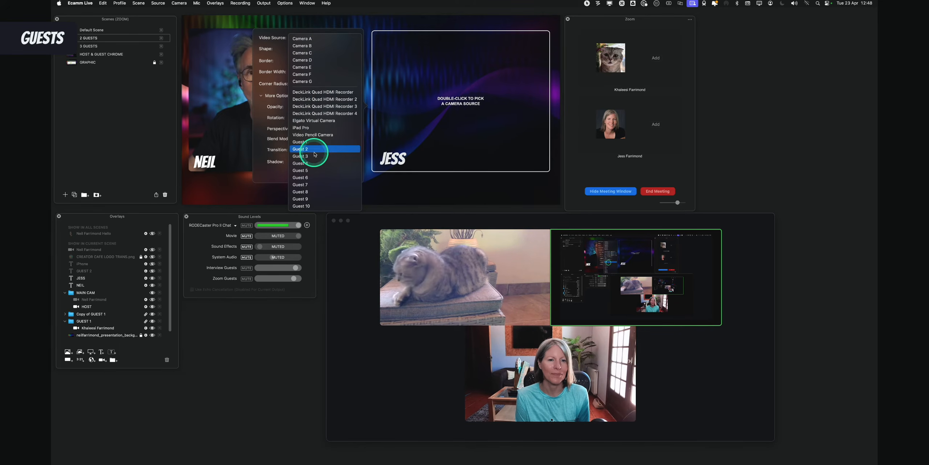
left_click(442, 180)
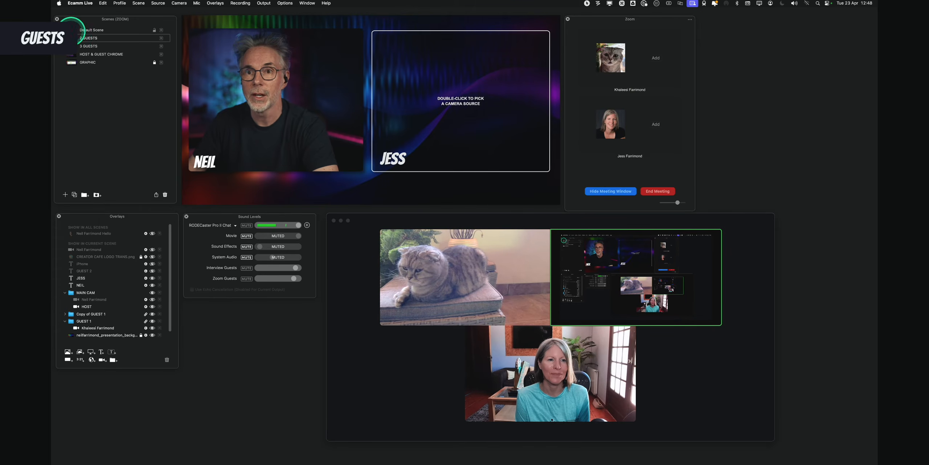
left_click(79, 30)
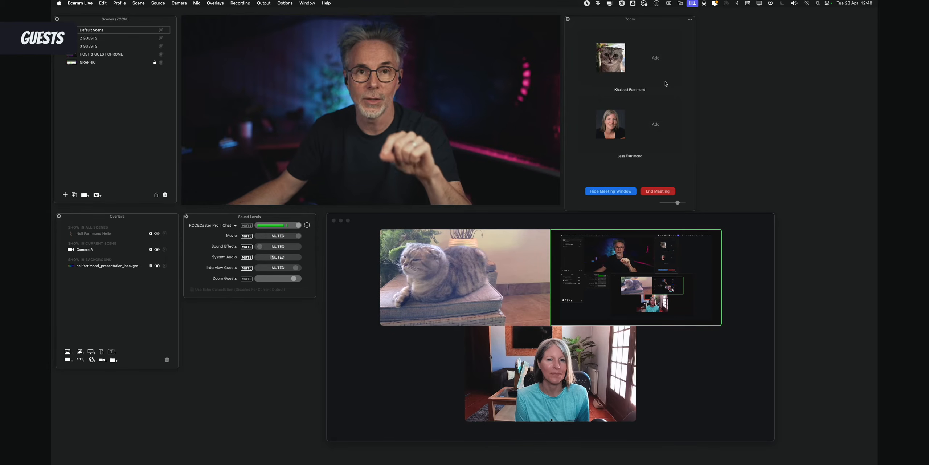
Add both Zoom meeting participants to the camera list, accepting the Recording Capture Mode notice for the first one.
left_click(657, 125)
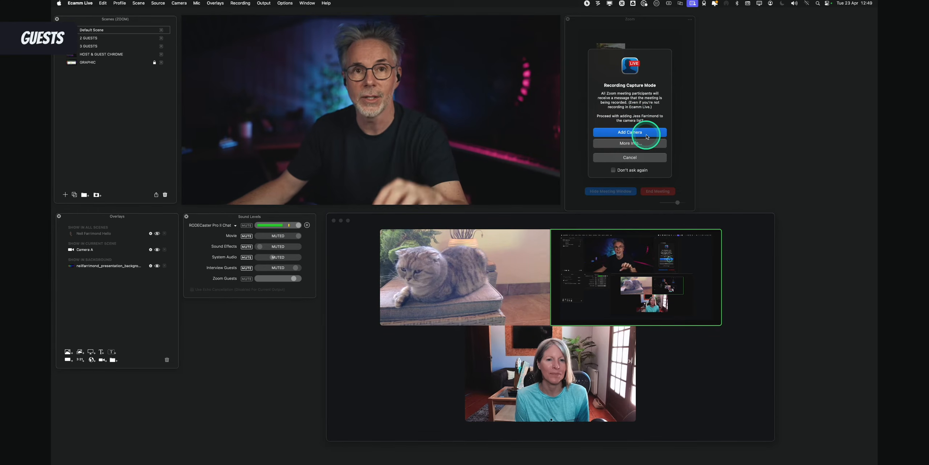
left_click(646, 133)
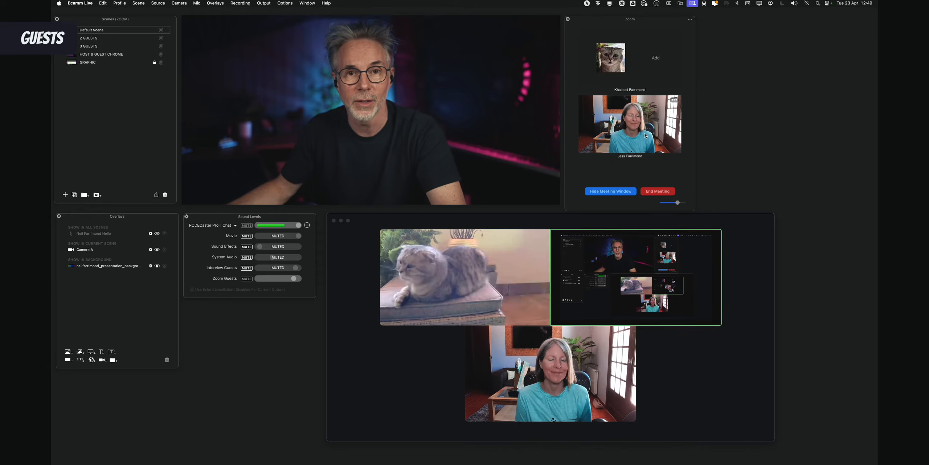
left_click(646, 134)
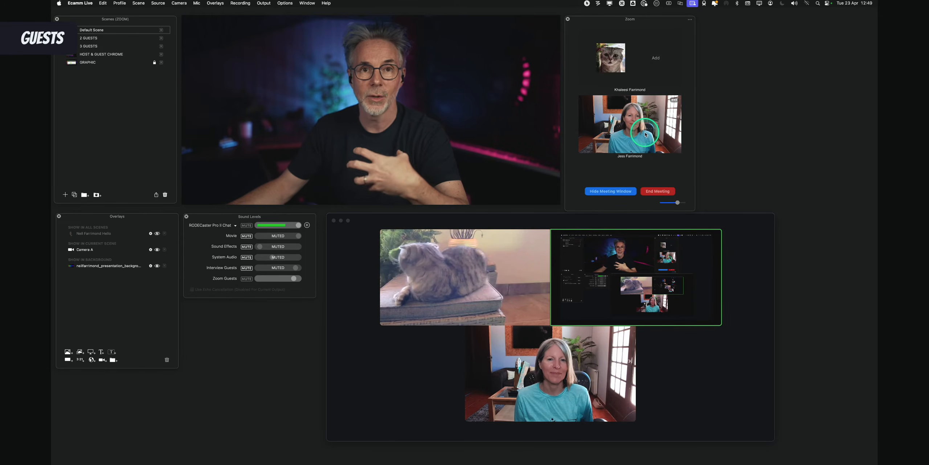
left_click(658, 59)
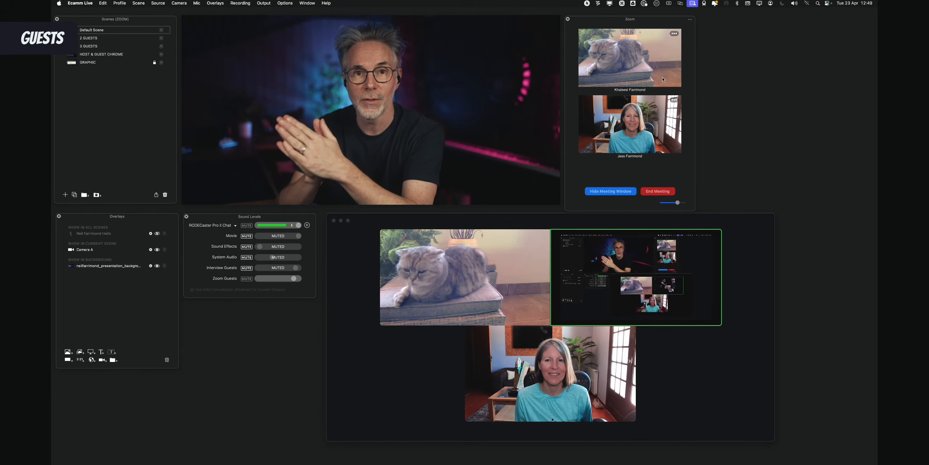
left_click(656, 83)
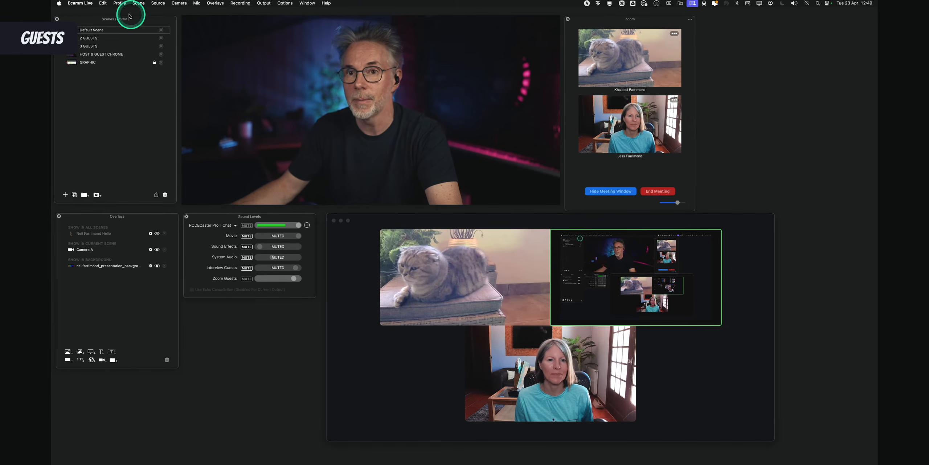
In the 2 GUESTS scene, set the guest overlay's video source to the Zoom participant matching its name label.
left_click(74, 38)
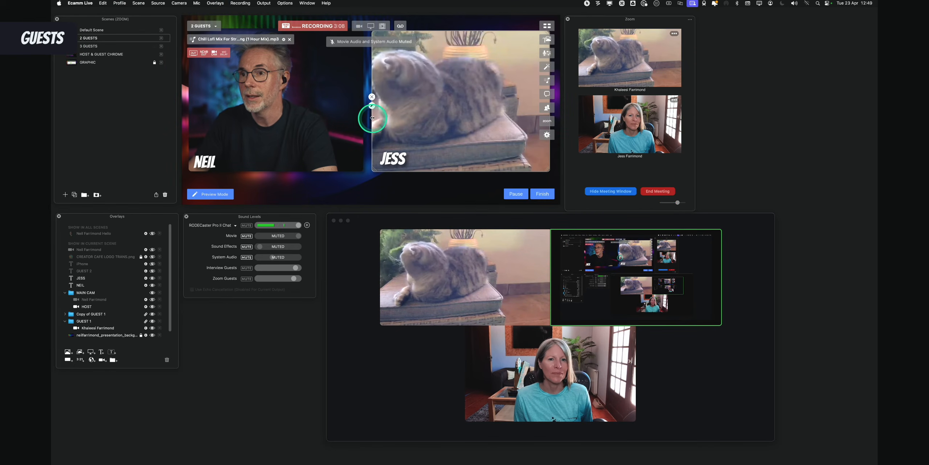
left_click(372, 106)
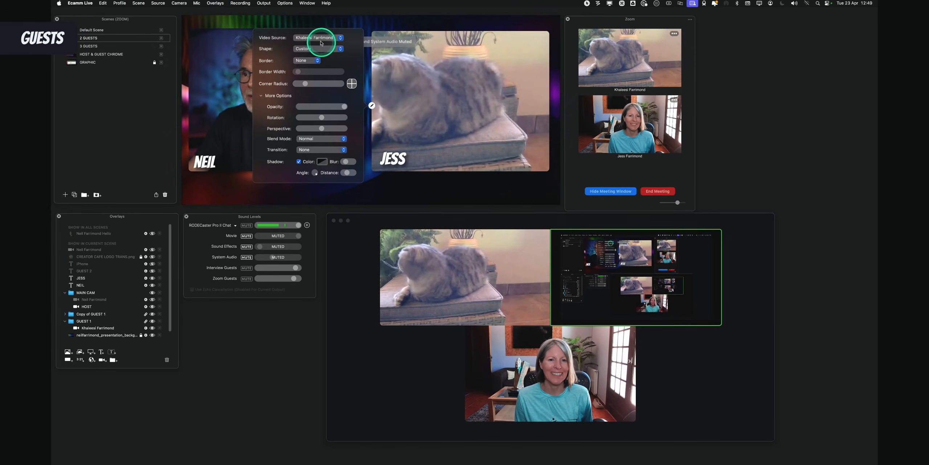
left_click(318, 38)
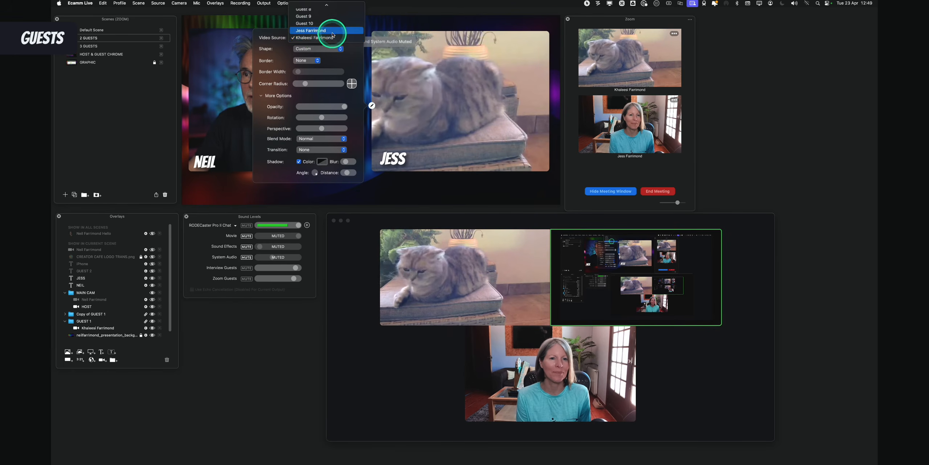
key("ctrl")
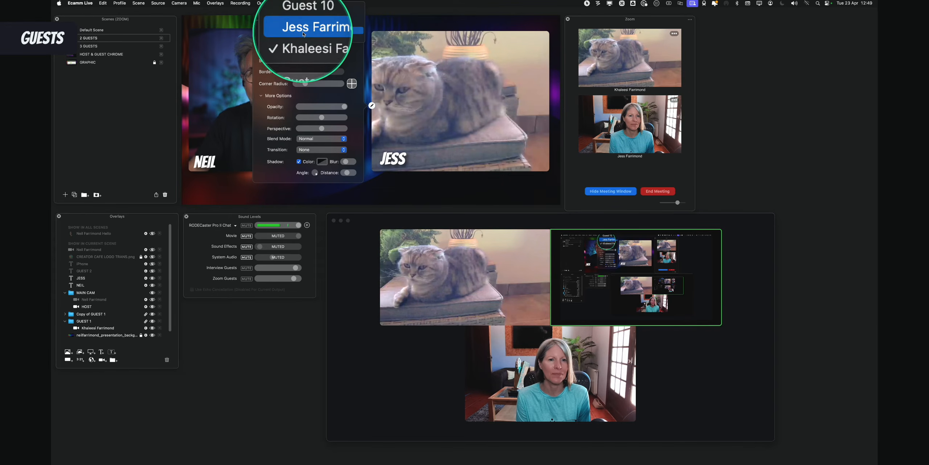
left_click(305, 32)
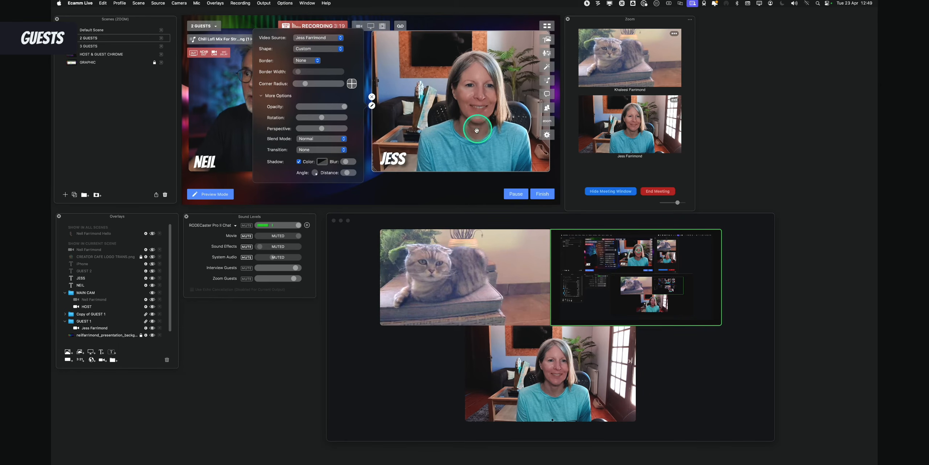
left_click(438, 187)
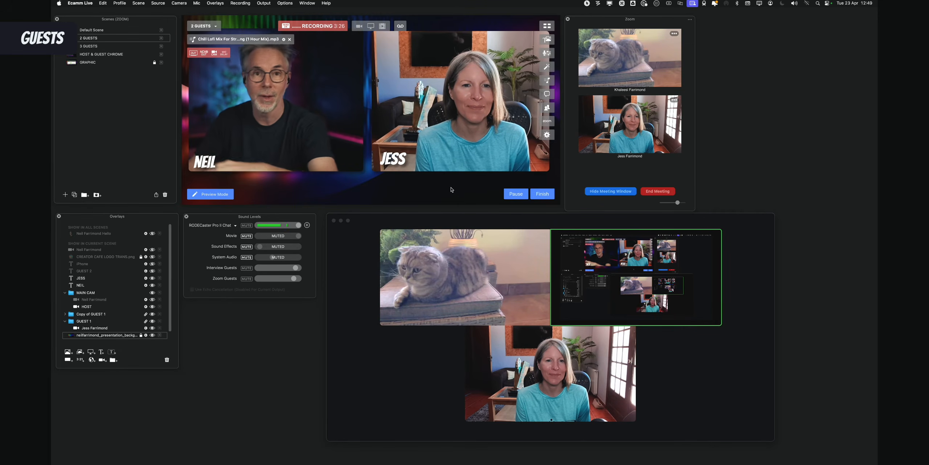
left_click(470, 142)
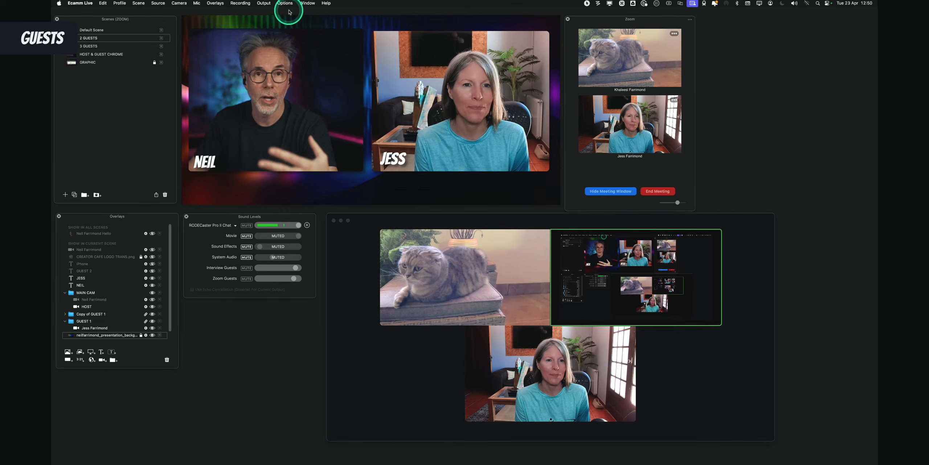
Show Camera Effects for the on-screen guest, enable Zoom & Pan and zoom in to reframe the guest's shot.
left_click_drag(306, 5, 338, 128)
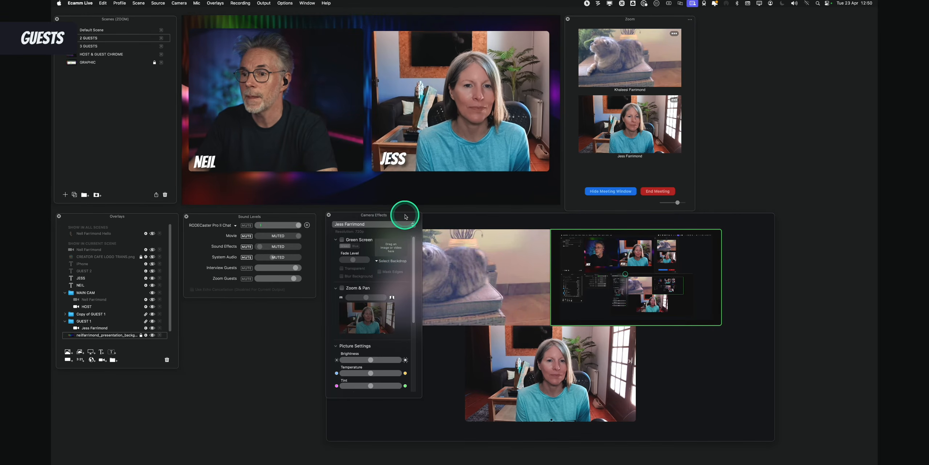
left_click(342, 291)
left_click(364, 298)
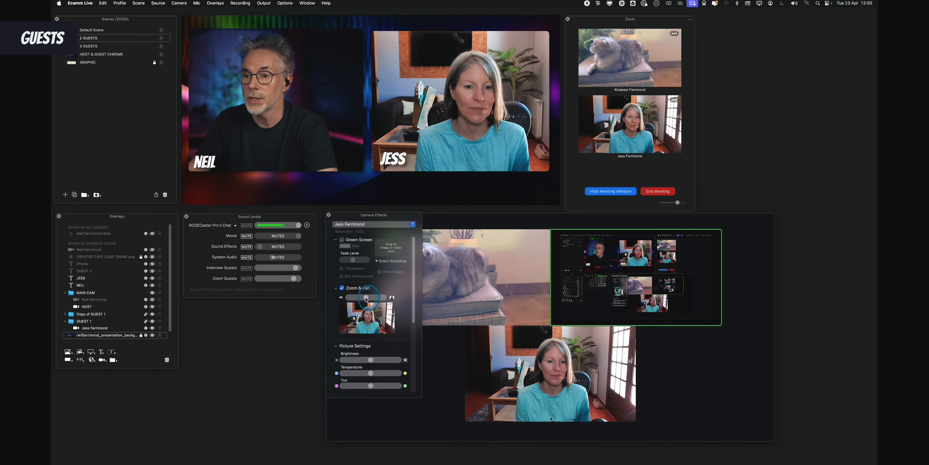
left_click_drag(367, 299, 375, 313)
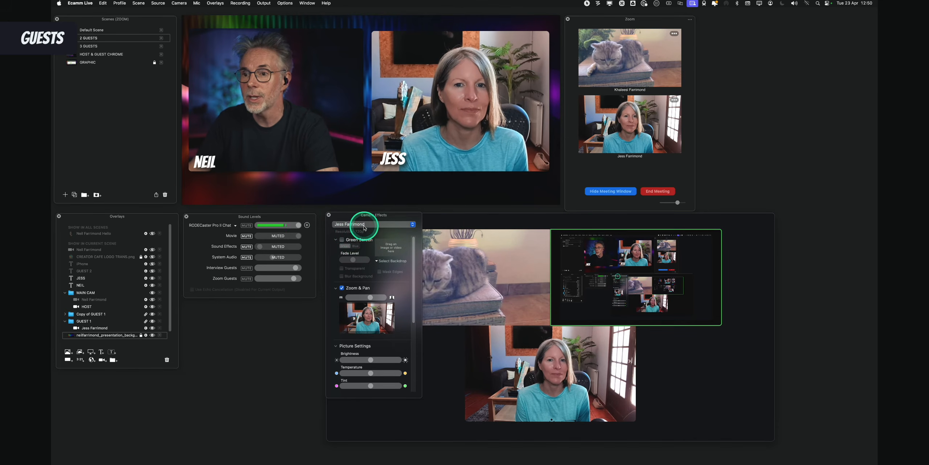
Switch Camera Effects to the cat participant's camera and enable Zoom & Pan for it.
left_click(364, 227)
key("ctrl")
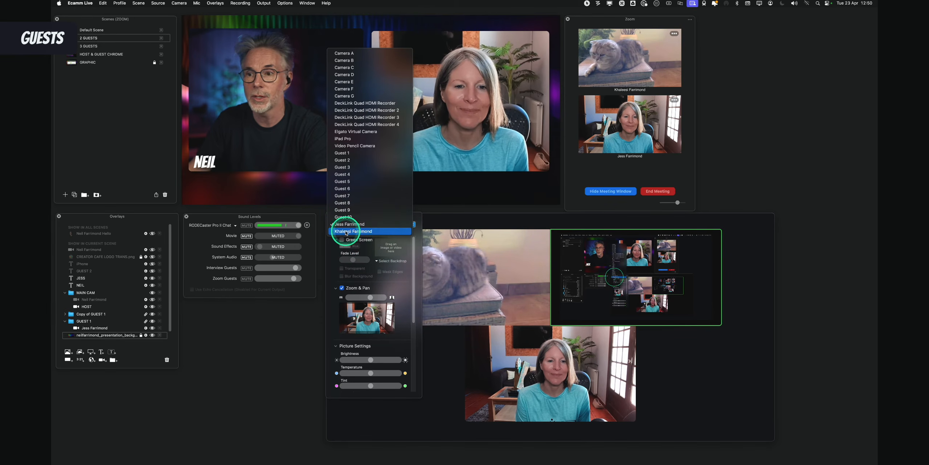
left_click(346, 232)
key("ctrl")
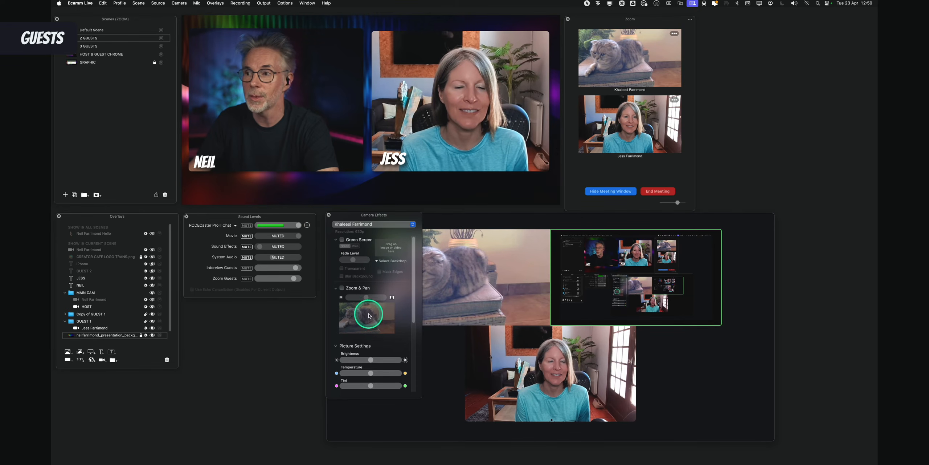
left_click(342, 288)
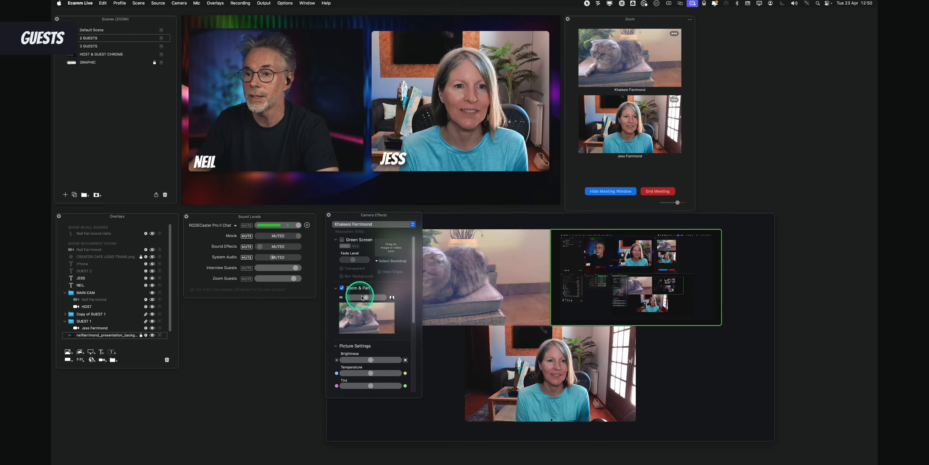
Adjust the zoom amount of the cat participant's camera shot.
left_click_drag(365, 298, 330, 311)
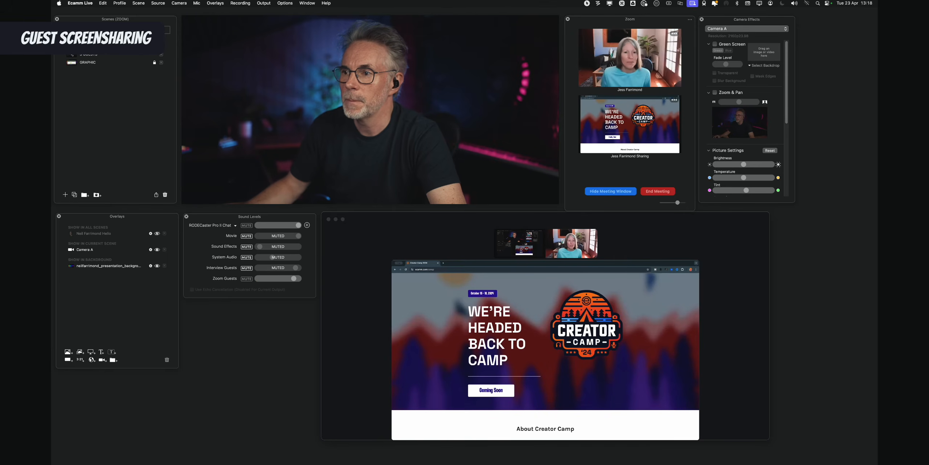
left_click(360, 323)
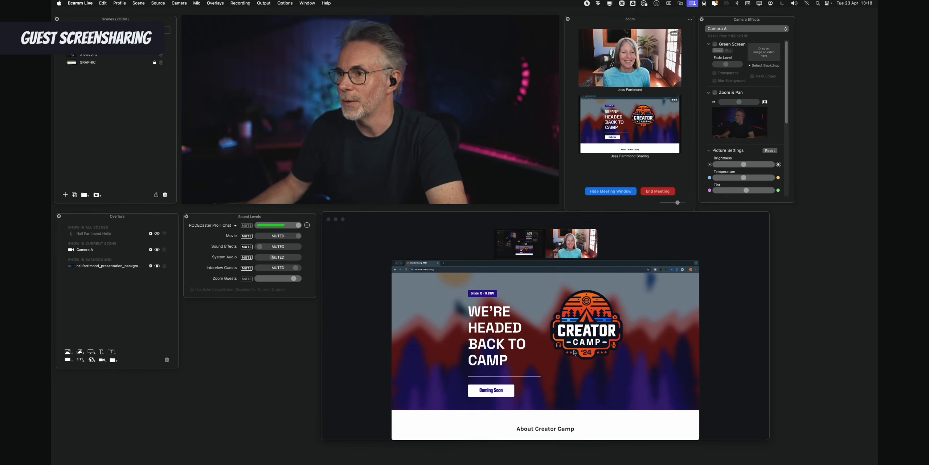
left_click(714, 243)
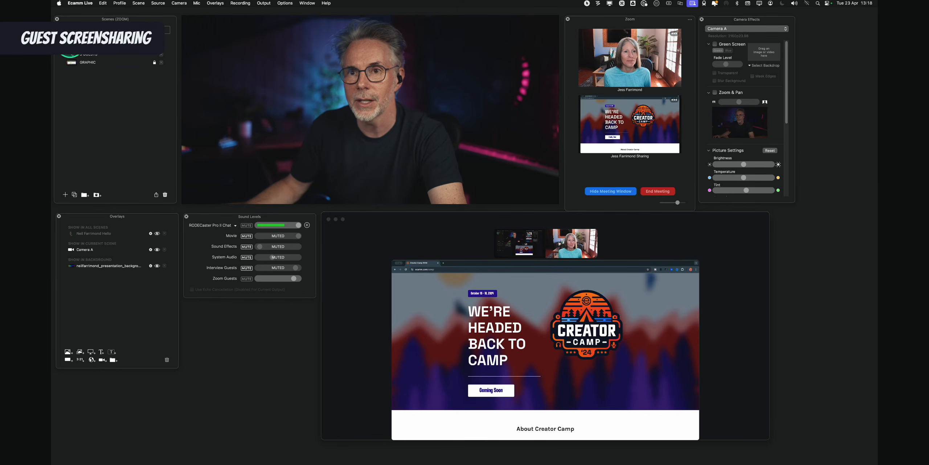
Switch to the screen-sharing scene, add a camera overlay and set its video source to the guest's shared screen.
left_click(71, 45)
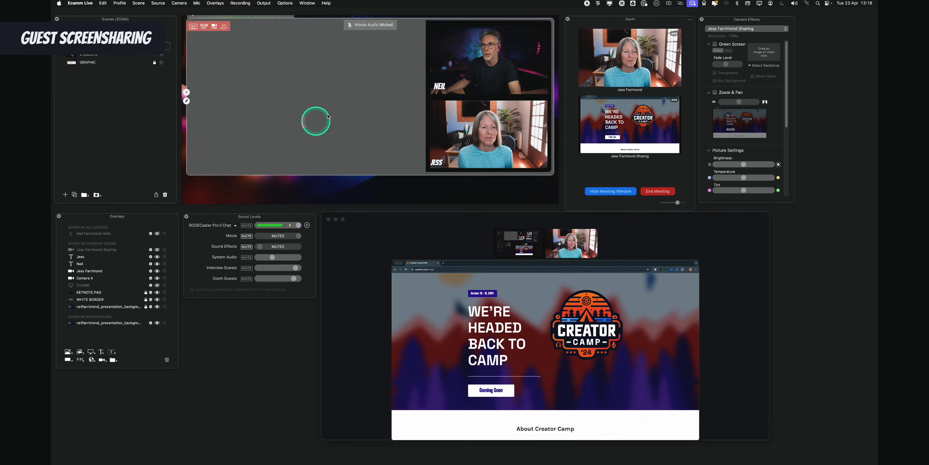
left_click(253, 87)
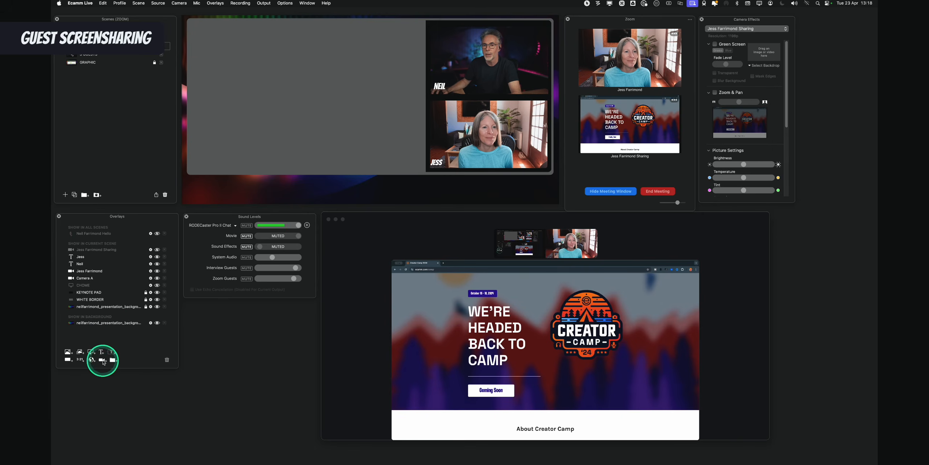
left_click(103, 360)
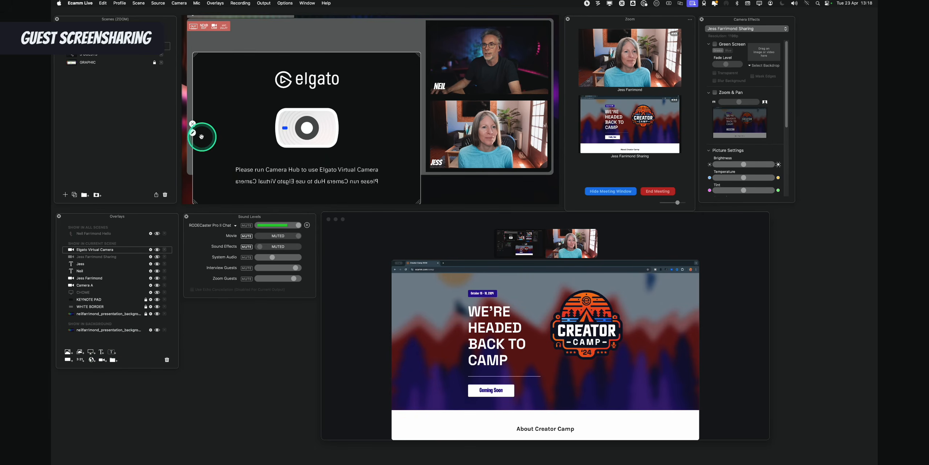
left_click(193, 134)
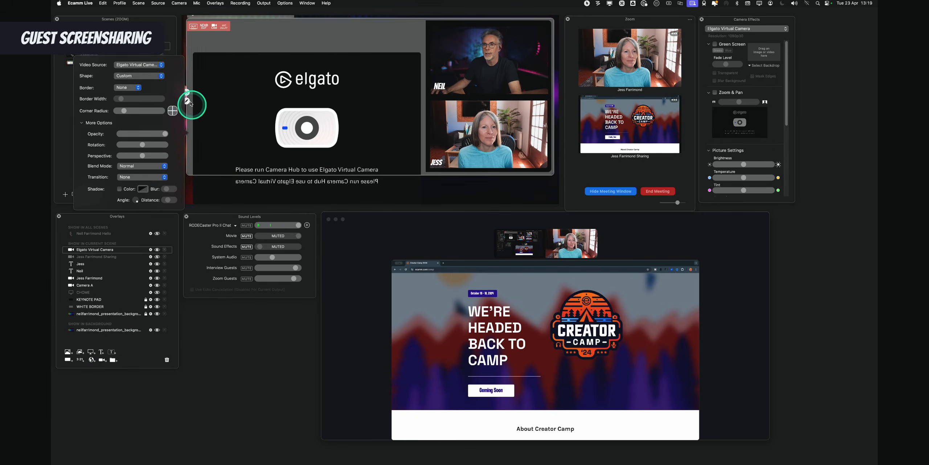
left_click(161, 66)
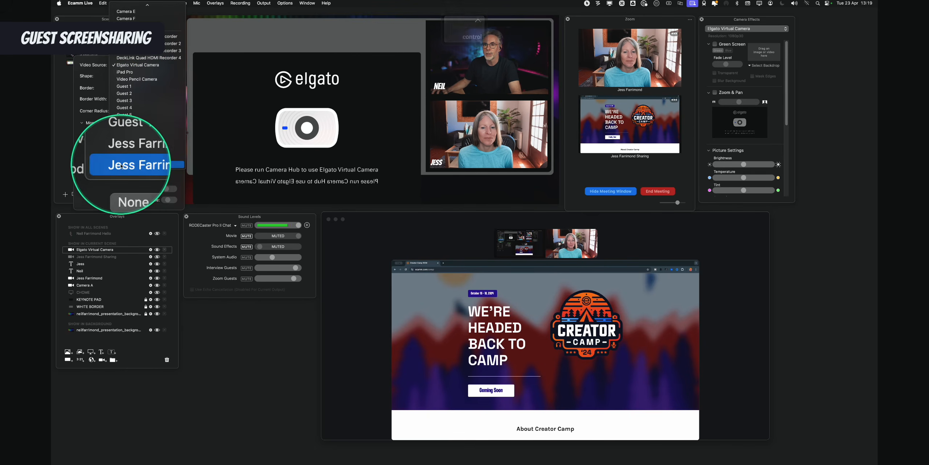
left_click(145, 164)
Move the shared-screen overlay onto the blank grey area beside the two camera views and shrink it slightly to fit.
left_click_drag(270, 128, 271, 102)
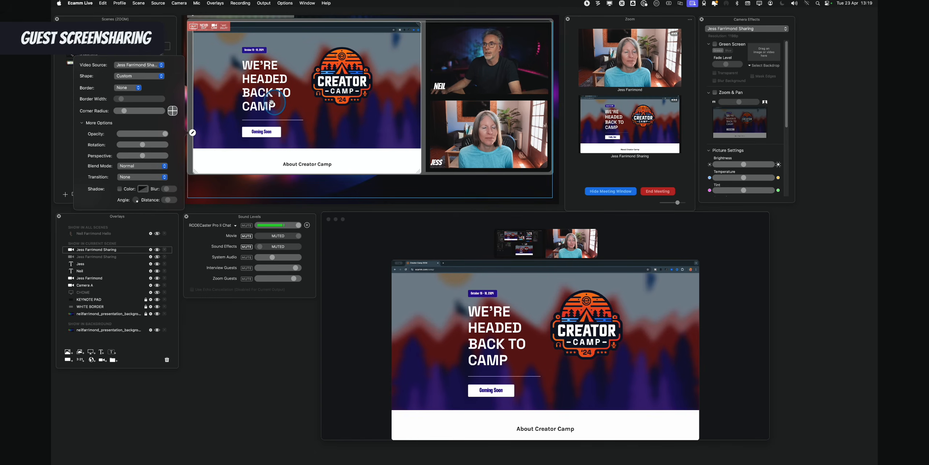
left_click(387, 179)
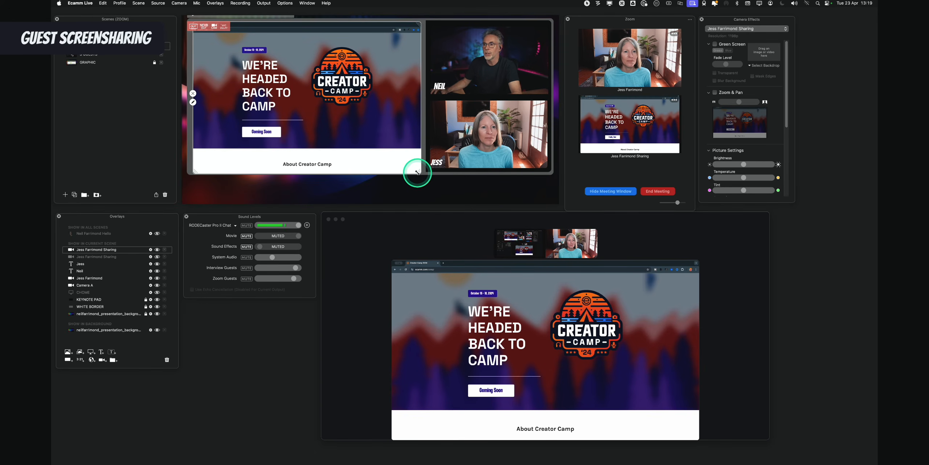
left_click_drag(420, 171, 415, 168)
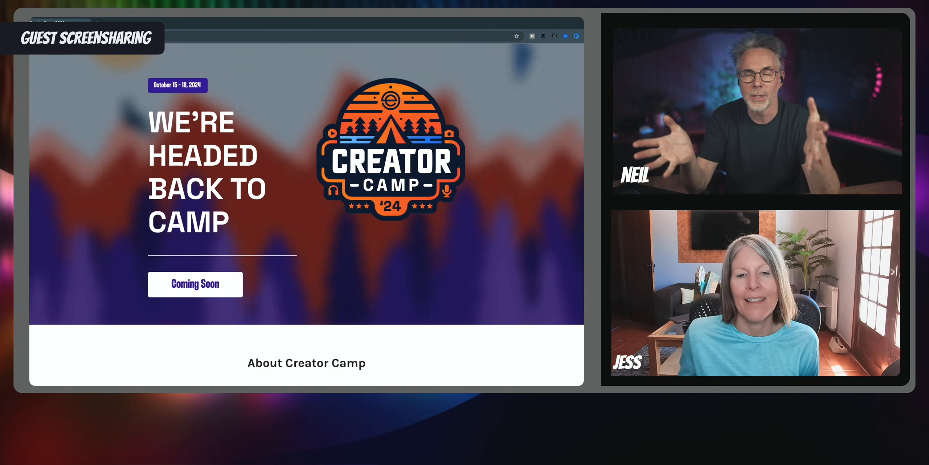
Examine the shared Creator Camp web page within the scene, from its header down to the 2023 Camp Memories photos.
scroll(306, 214, "down", 3)
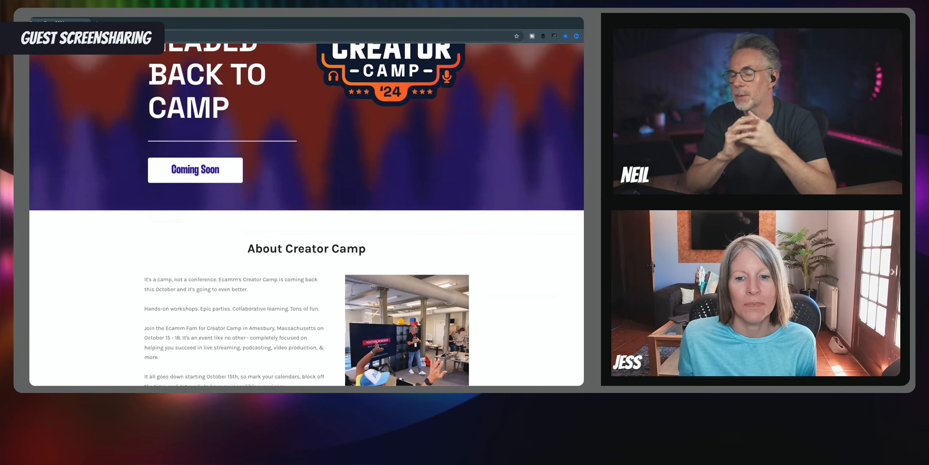
scroll(306, 214, "down", 2)
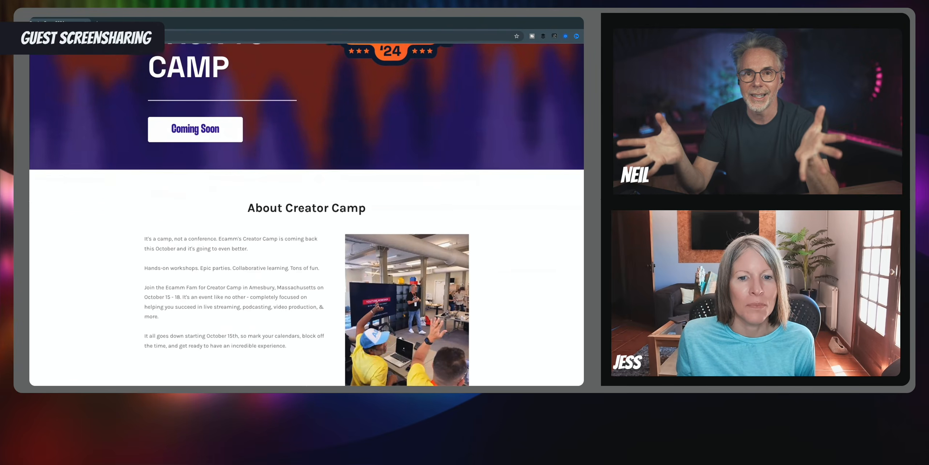
scroll(307, 214, "down", 1)
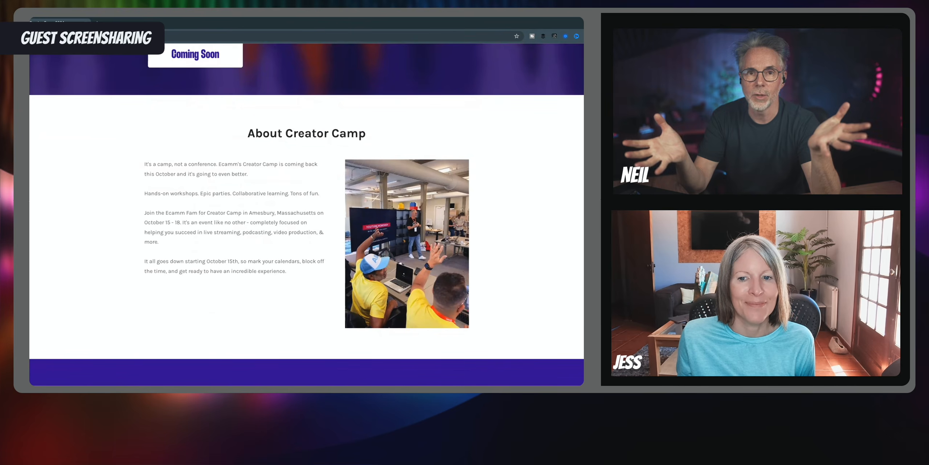
scroll(307, 215, "down", 2)
scroll(307, 215, "down", 1)
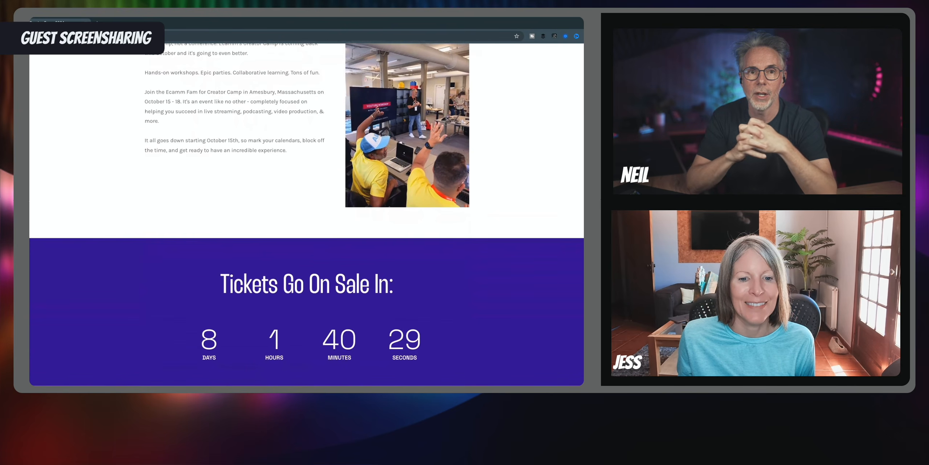
scroll(307, 214, "up", 1)
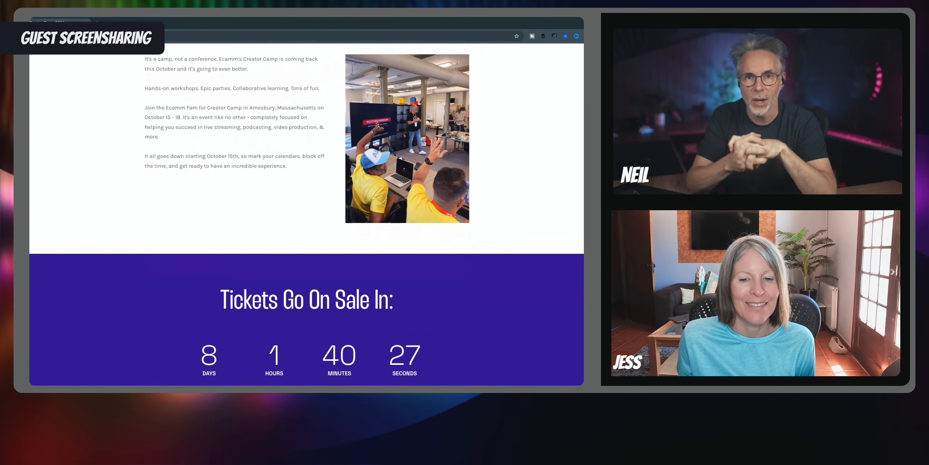
scroll(307, 214, "down", 4)
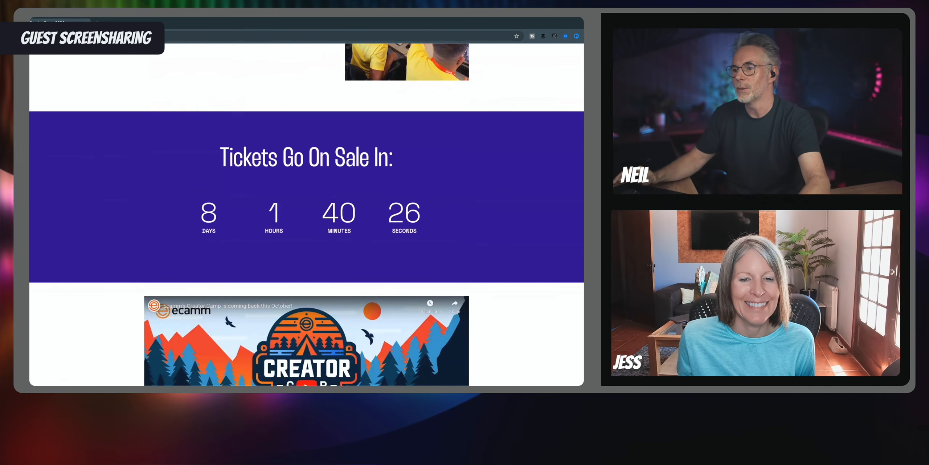
scroll(307, 214, "down", 2)
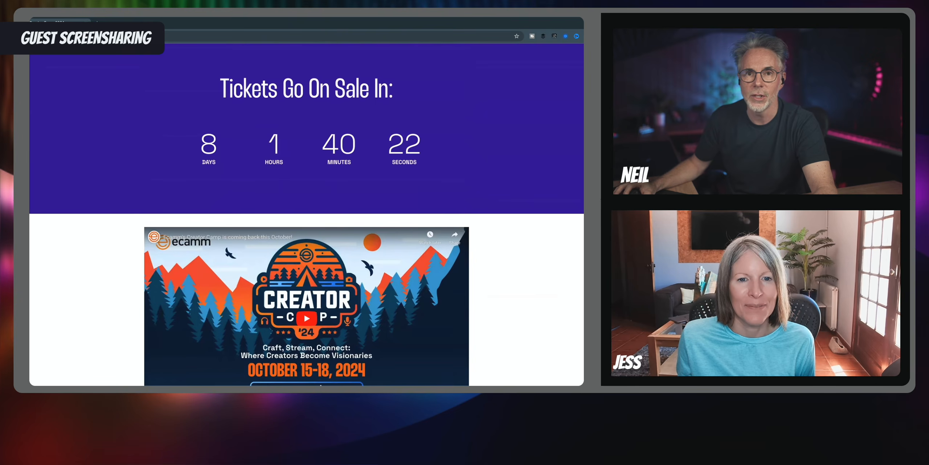
scroll(307, 214, "down", 3)
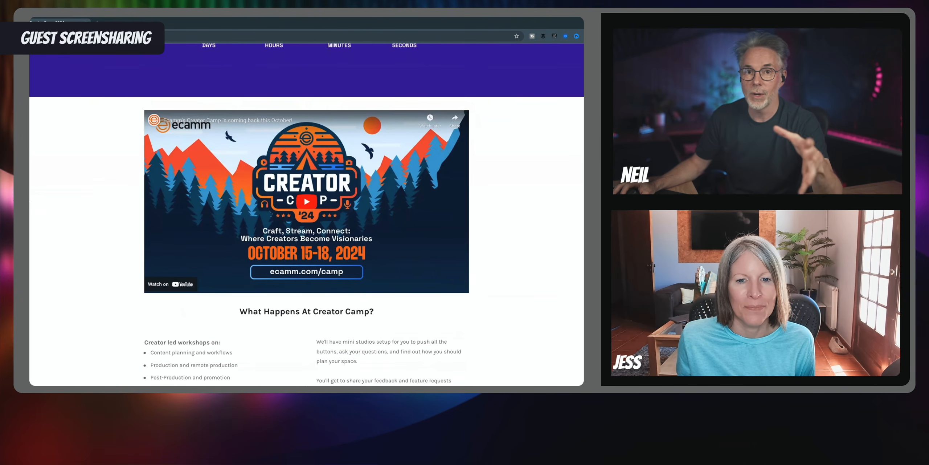
scroll(307, 214, "down", 1)
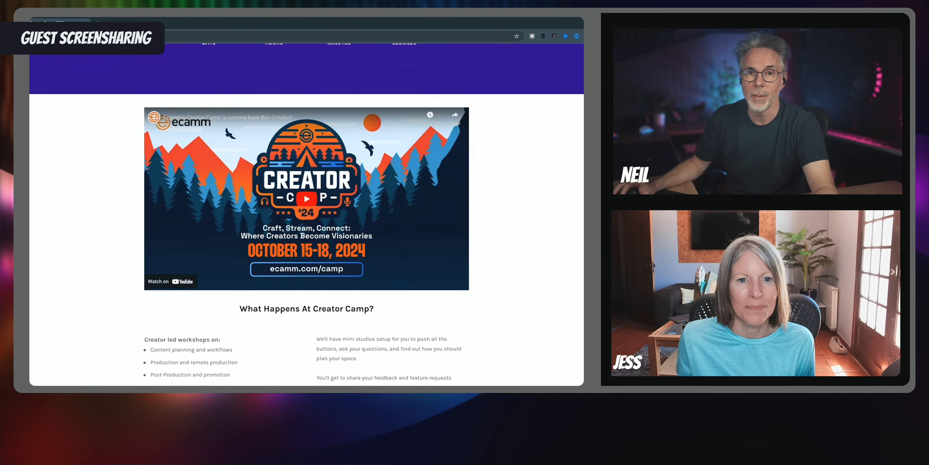
scroll(306, 214, "down", 5)
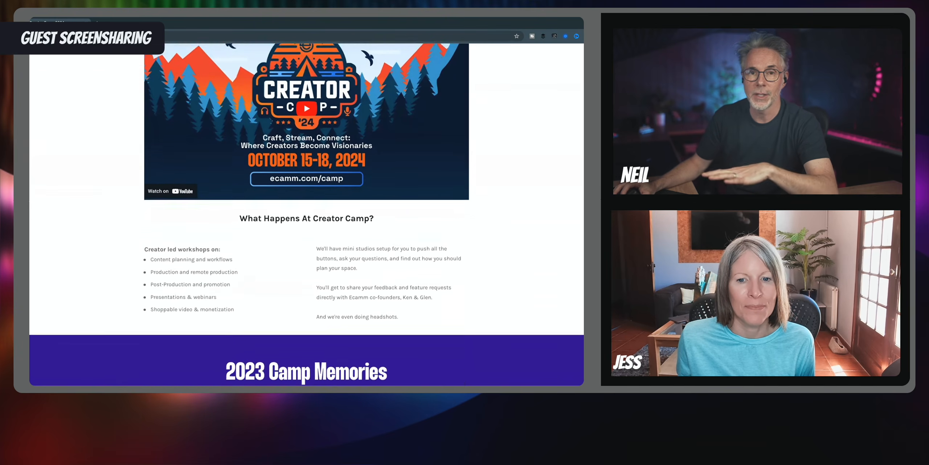
scroll(307, 214, "down", 4)
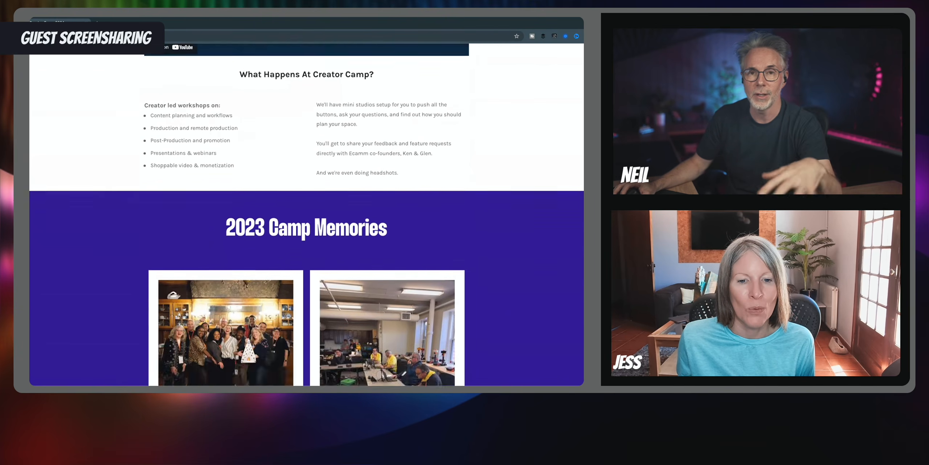
scroll(307, 214, "down", 2)
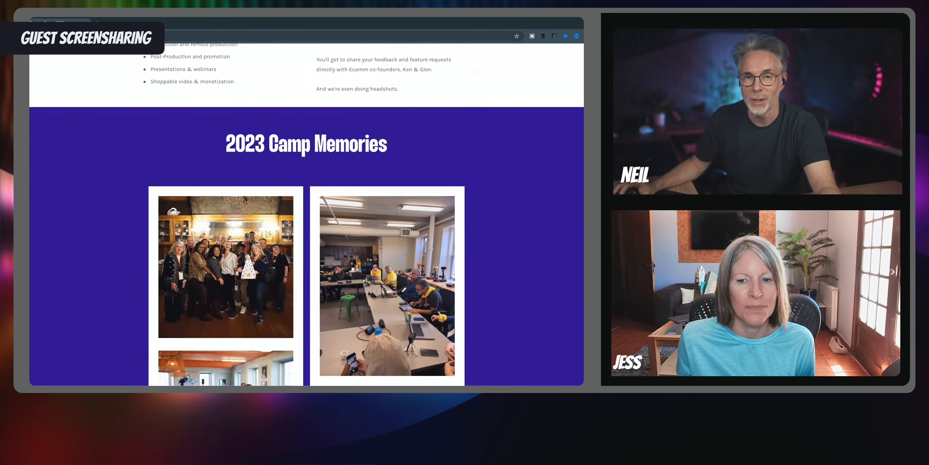
scroll(307, 214, "down", 2)
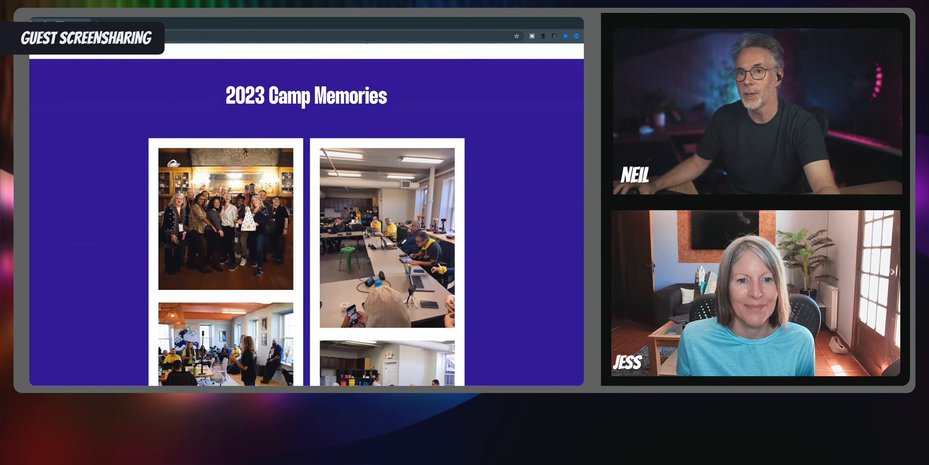
scroll(307, 214, "down", 1)
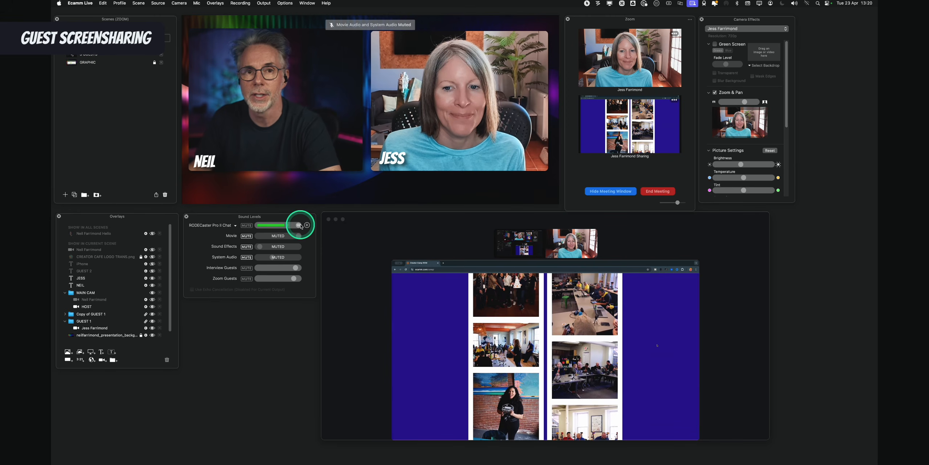
Review the Zoom Guests mute control in Sound Levels and the options available for the individual guest, including Mute Guest.
mouse_move(336, 232)
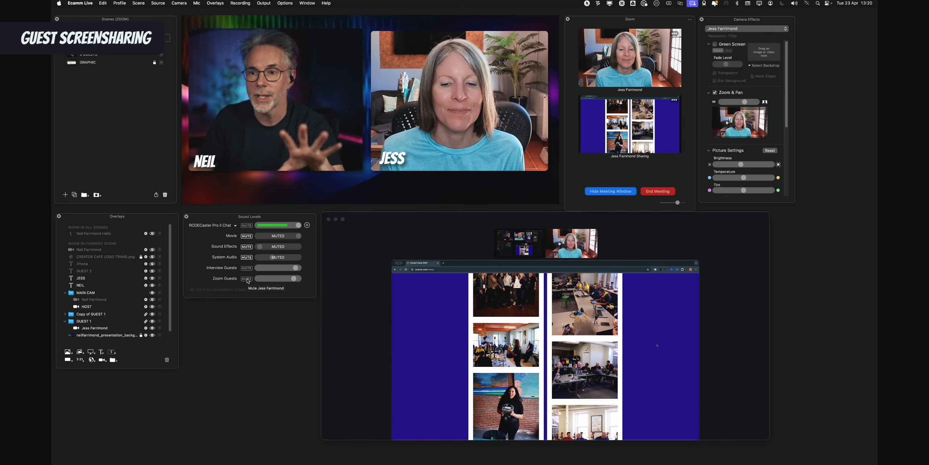
left_click(247, 278)
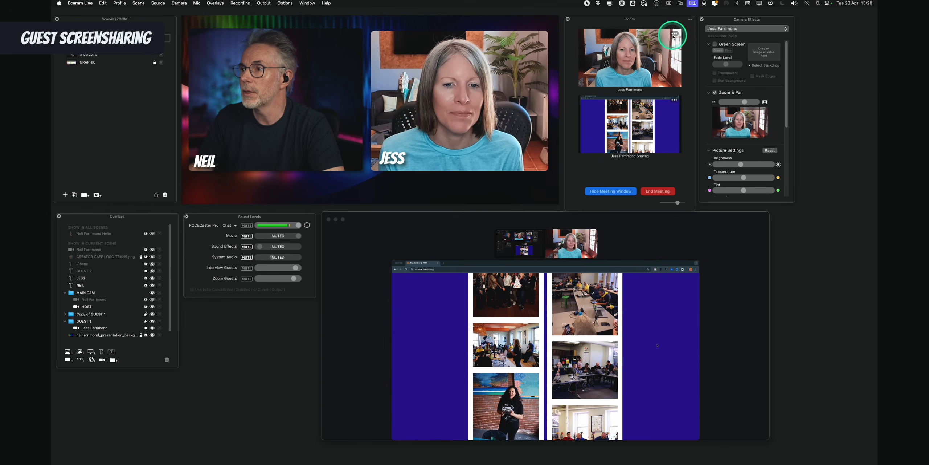
key("ctrl")
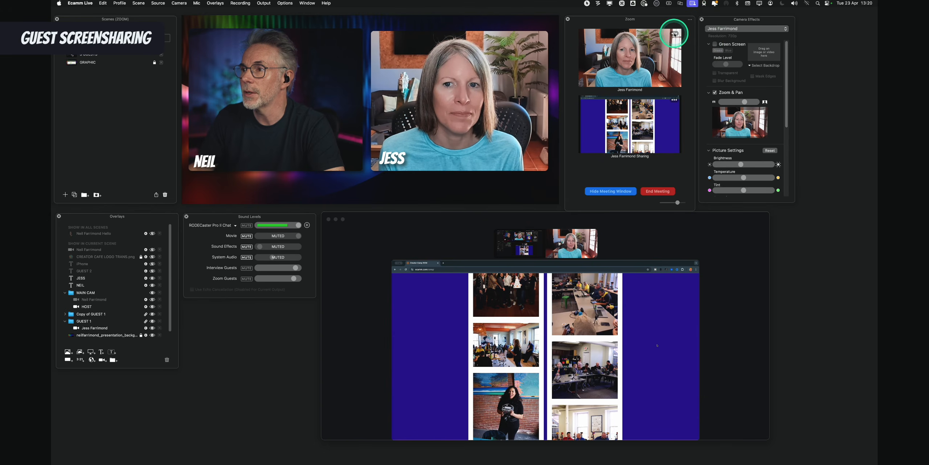
key("ctrl")
left_click(675, 34)
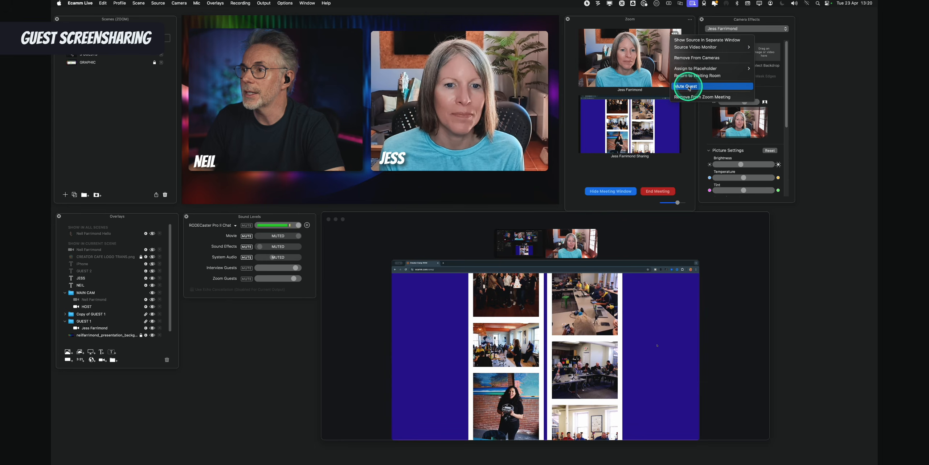
key("ctrl")
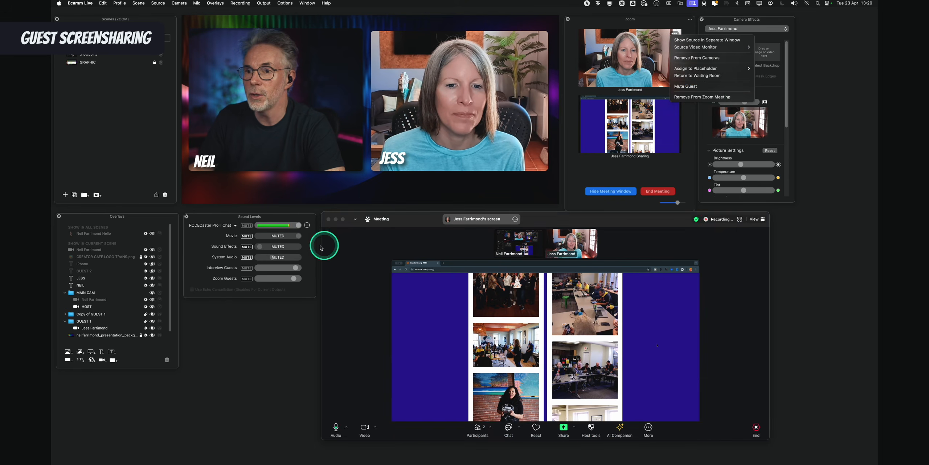
left_click(221, 220)
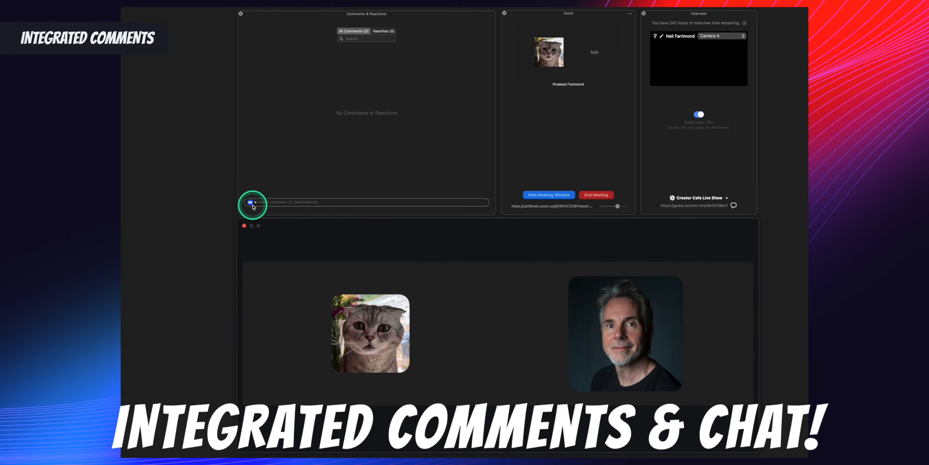
Set the comment destination to Zoom Meeting Chat only and post the comment "Test from Ecamm".
left_click(254, 204)
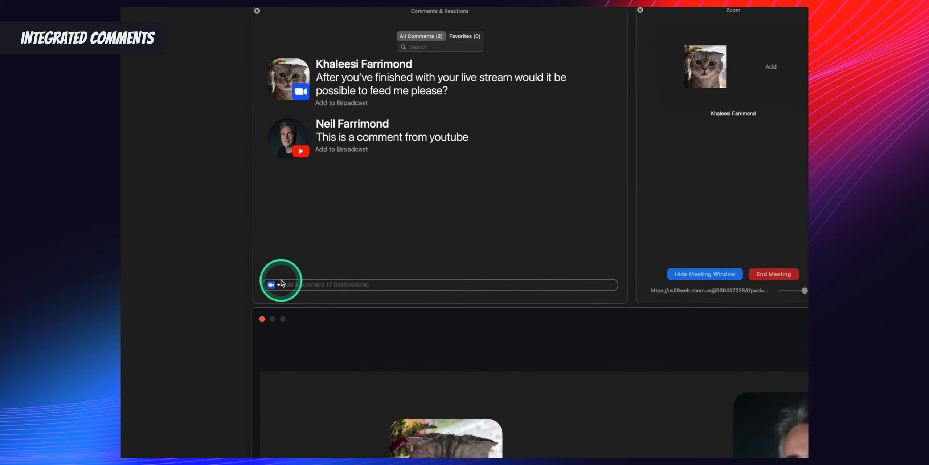
left_click(279, 284)
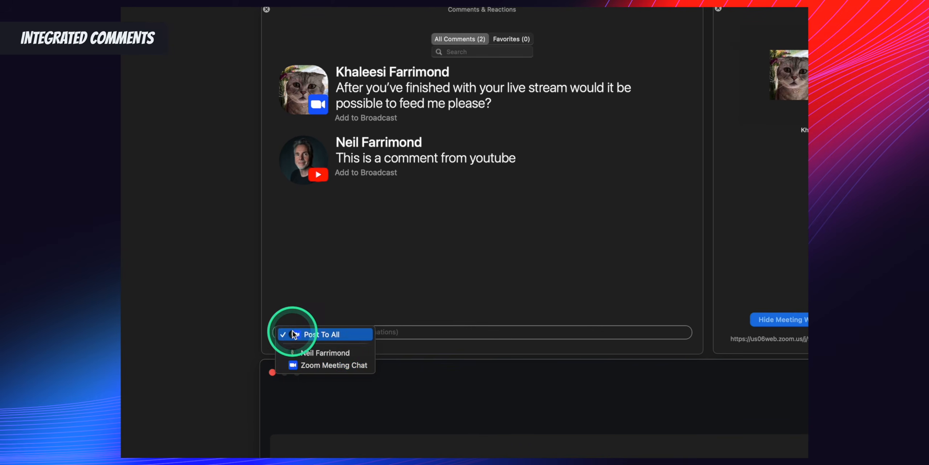
left_click(310, 365)
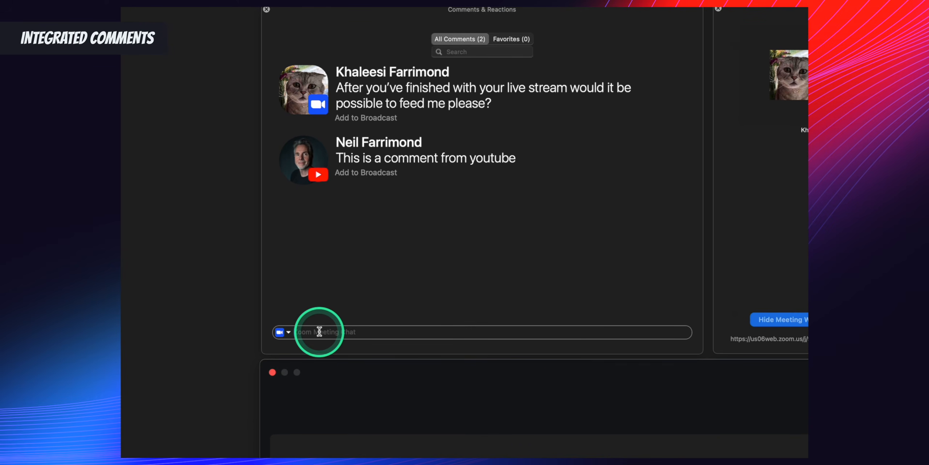
left_click(319, 331)
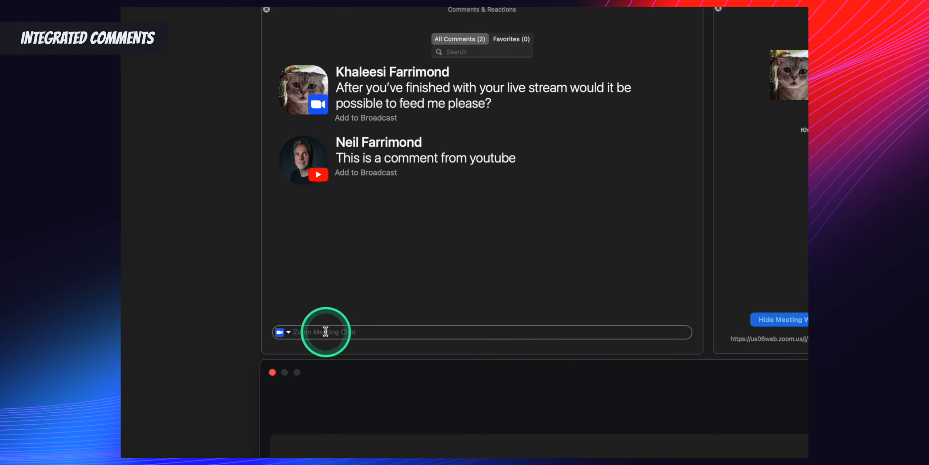
type("Test")
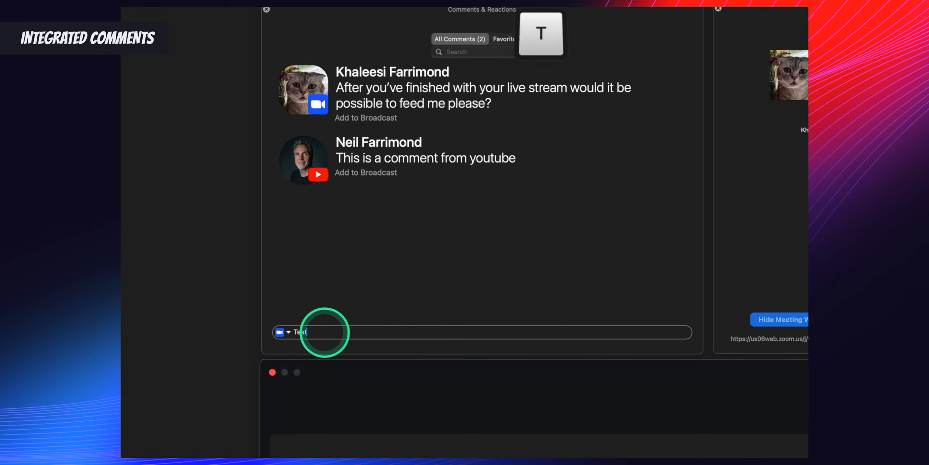
type(" from Ecamm")
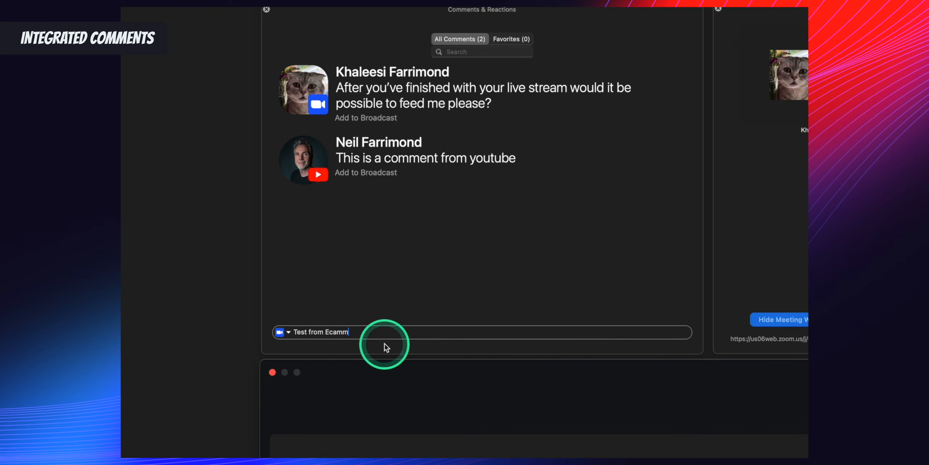
left_click(289, 332)
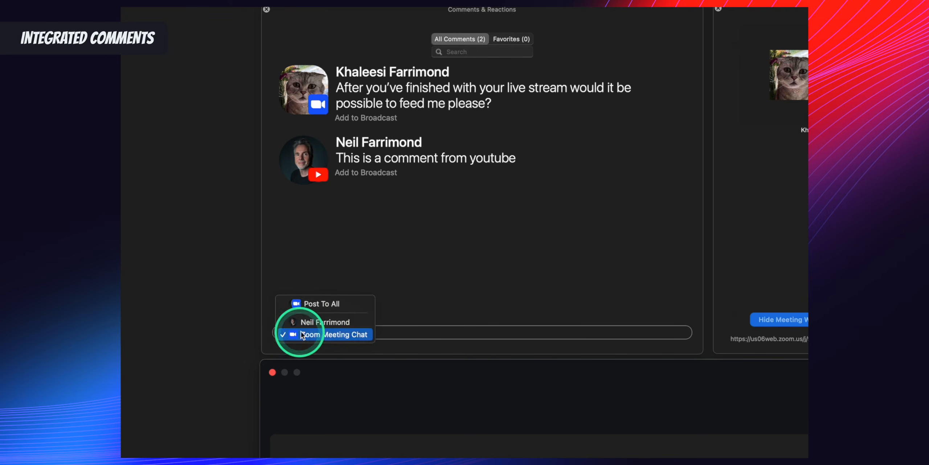
left_click(323, 335)
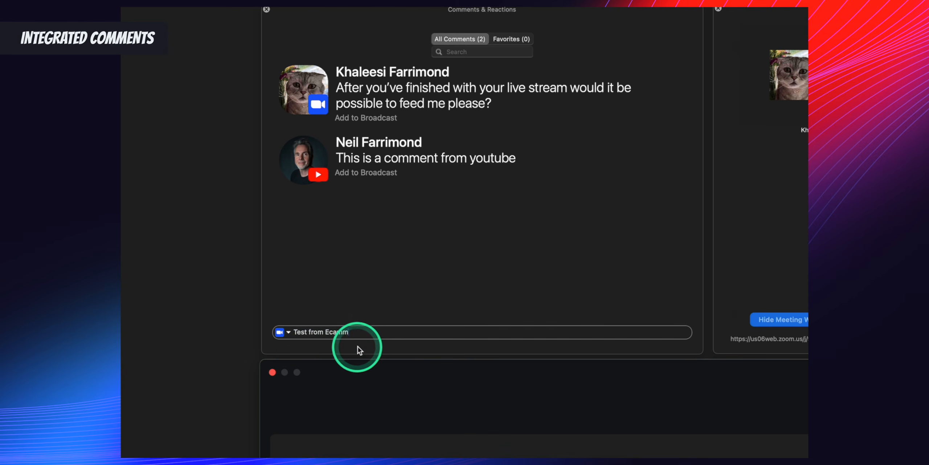
key("Return")
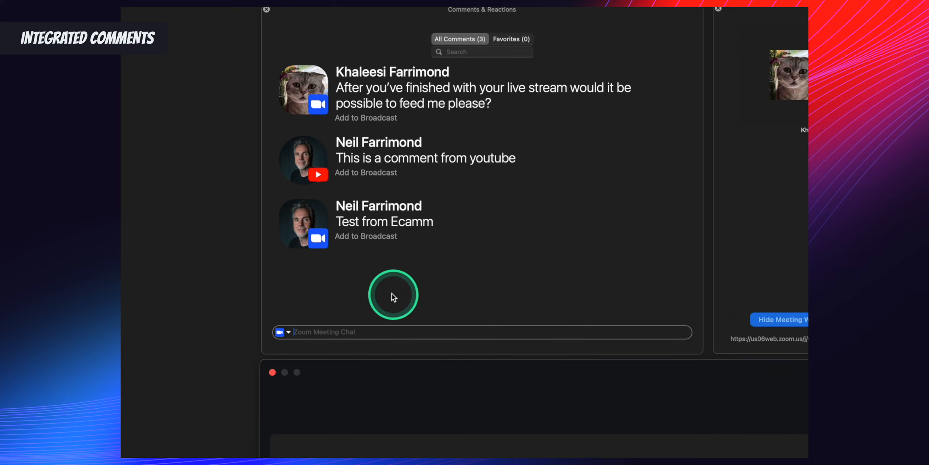
Switch the comment destination to Post To All and send the comment "Group message".
left_click(288, 331)
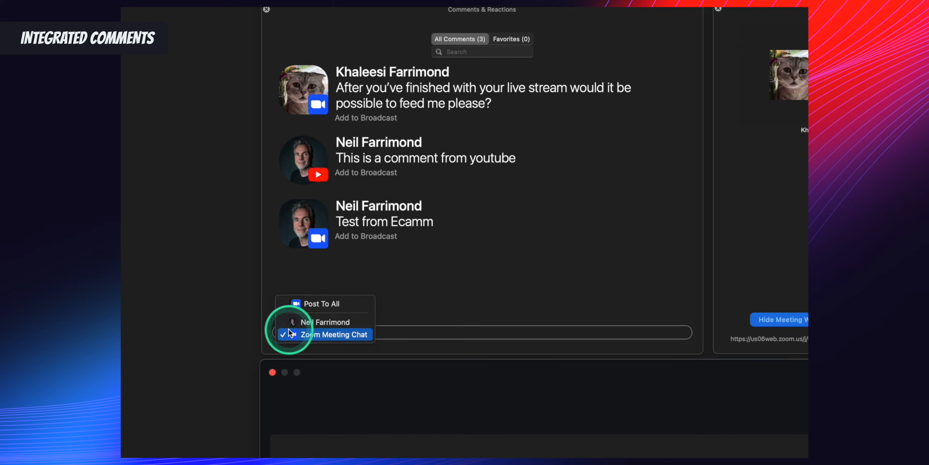
left_click(304, 305)
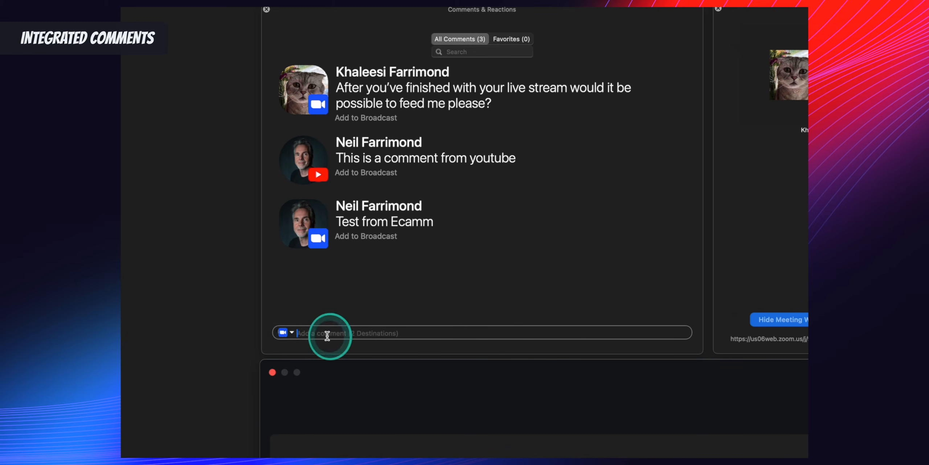
type("Group ")
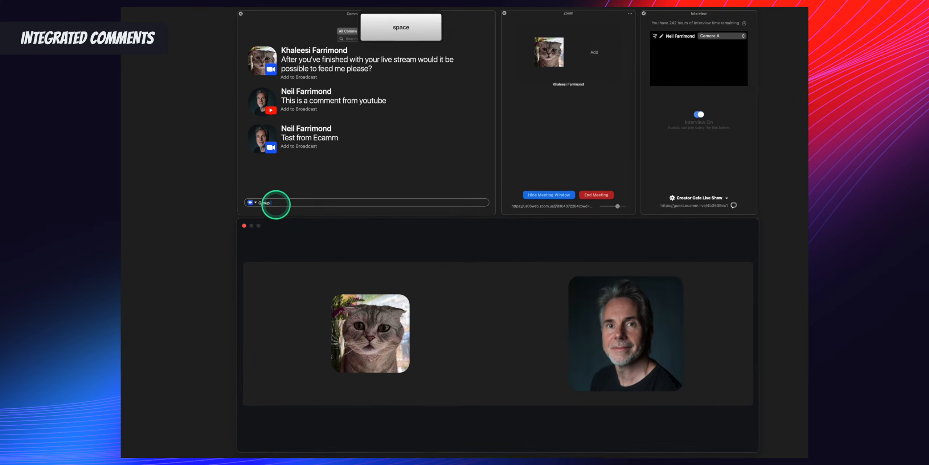
type("message")
key("Return")
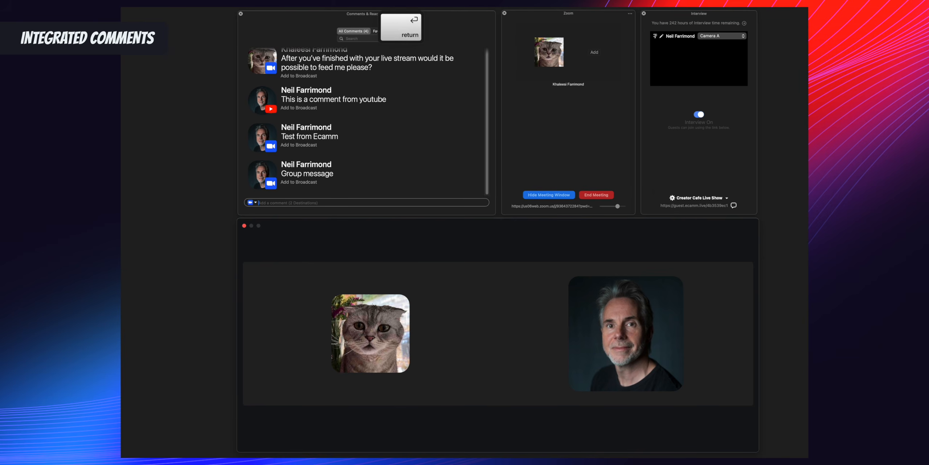